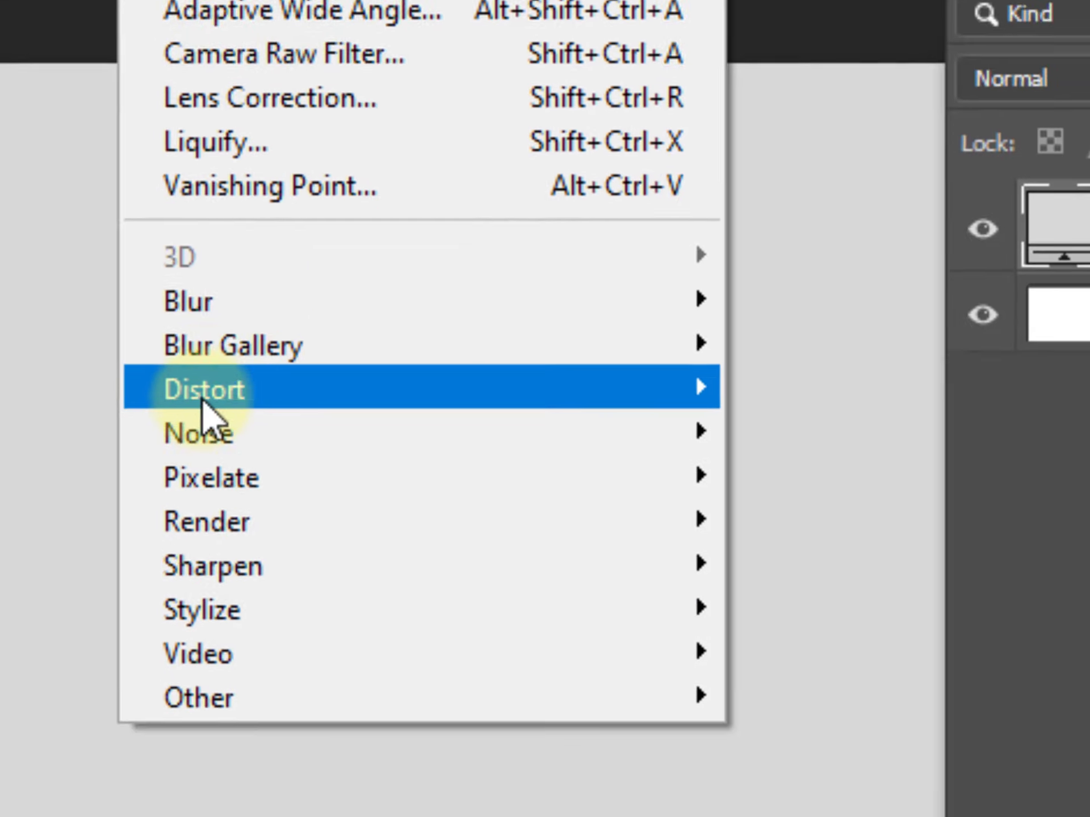
# Convert the grey colour fill layer to a smart object and add 7.73% uniform noise to it.
pyautogui.moveTo(68, 168)
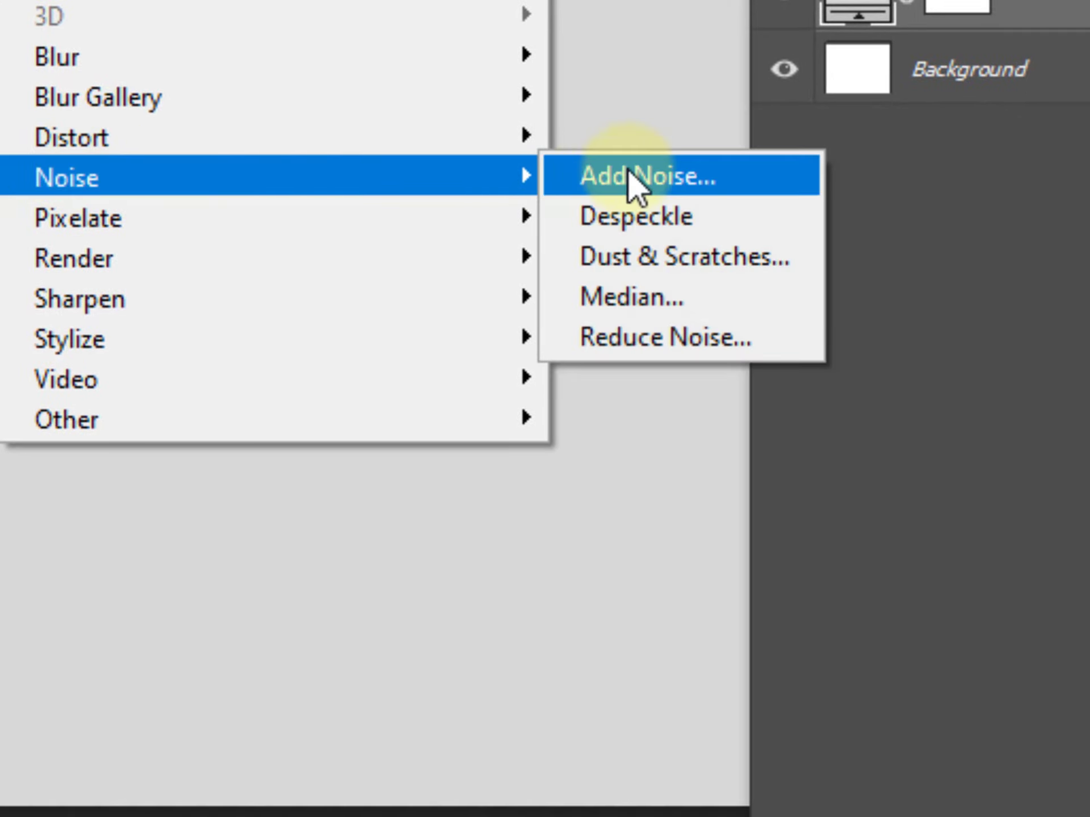
pyautogui.click(640, 184)
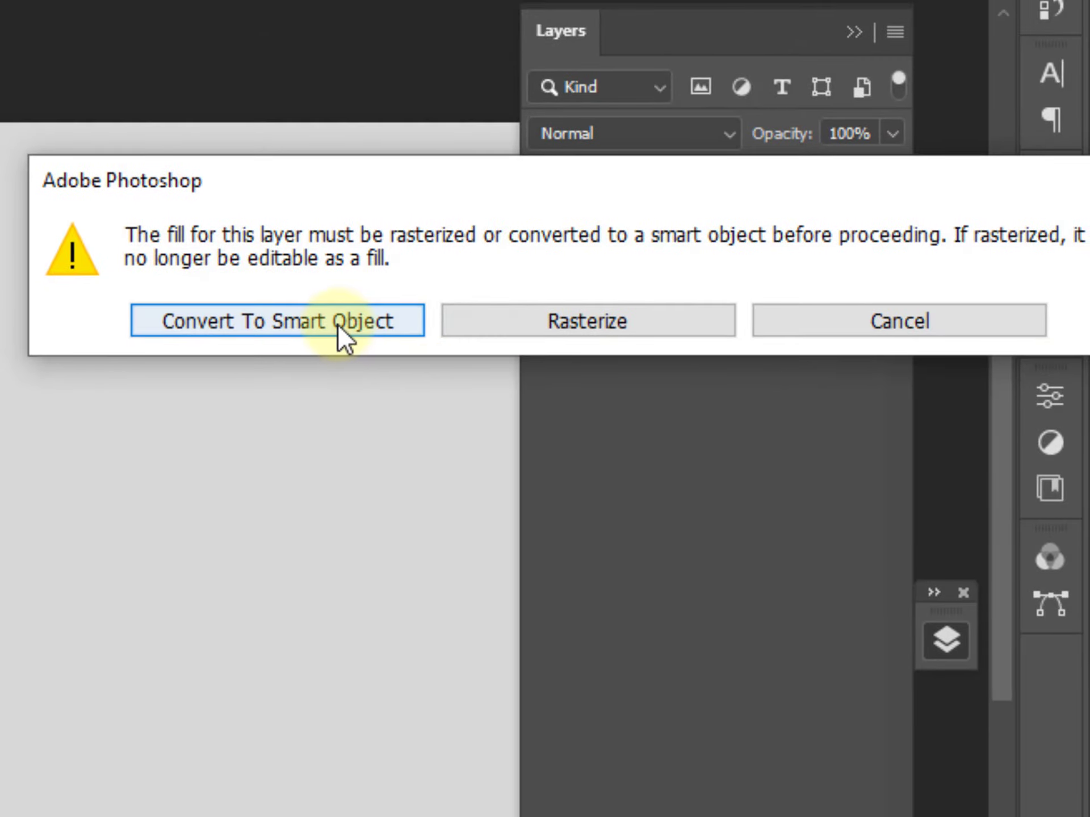
pyautogui.click(337, 322)
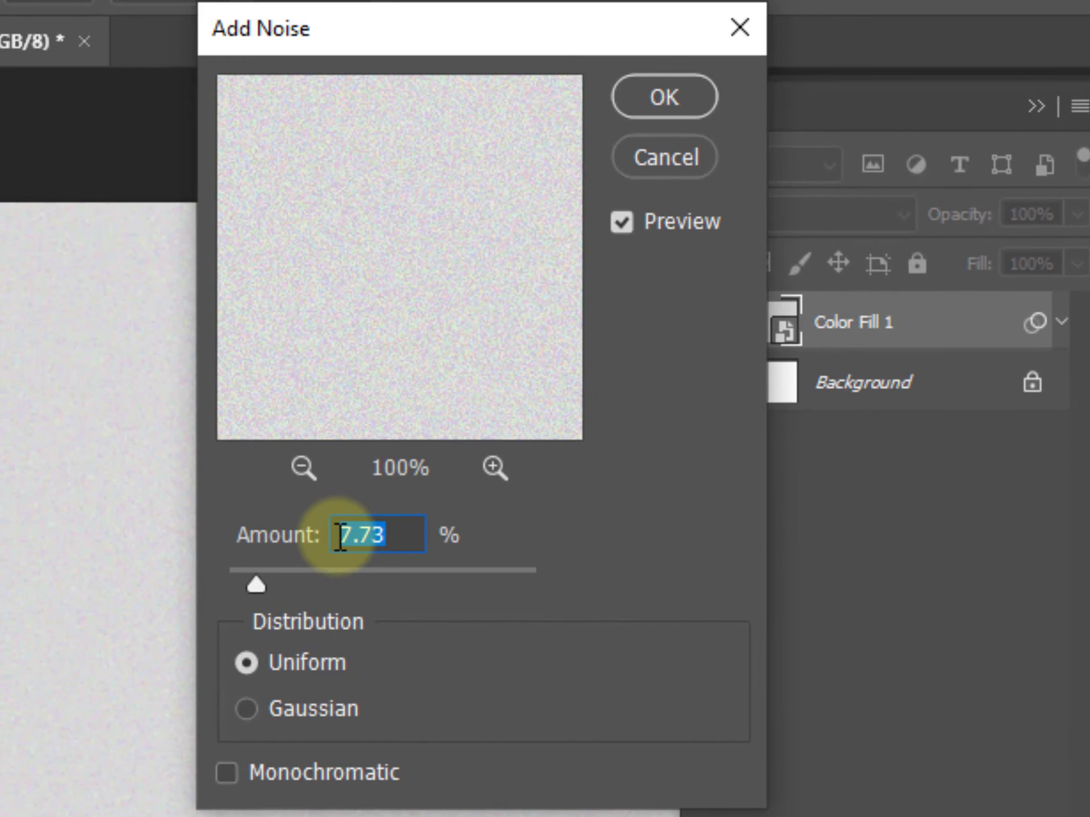
pyautogui.click(647, 98)
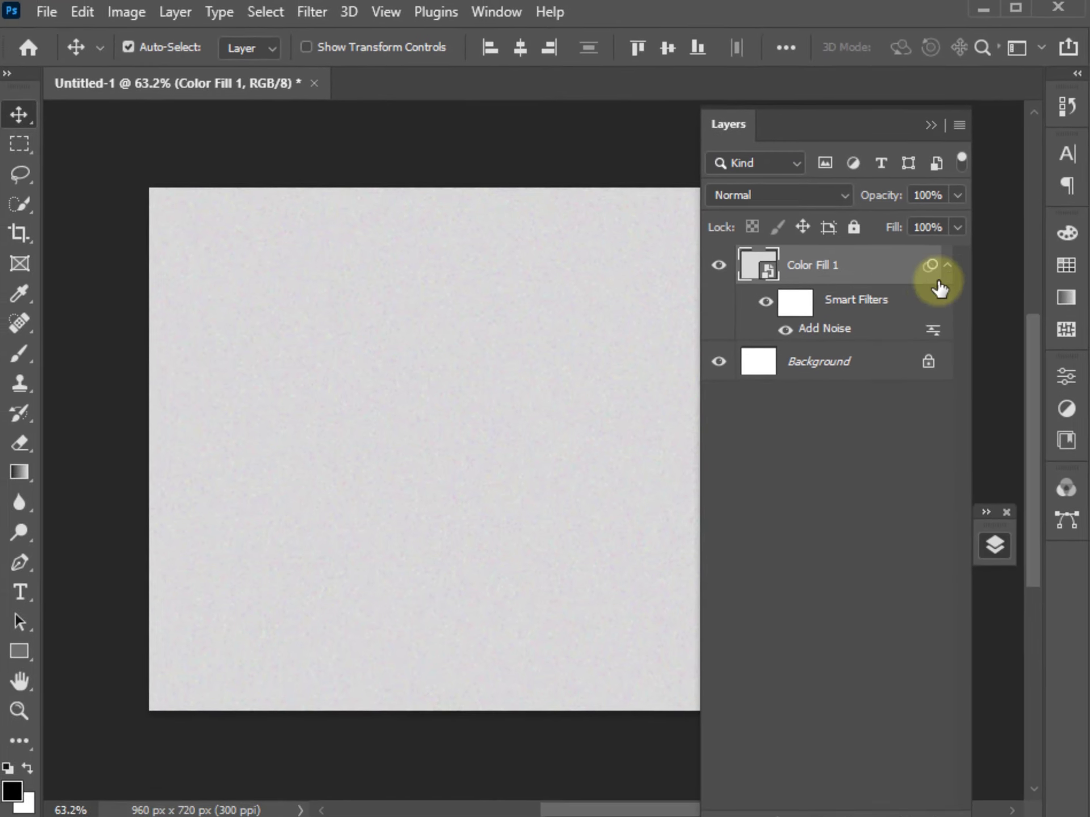
pyautogui.click(947, 265)
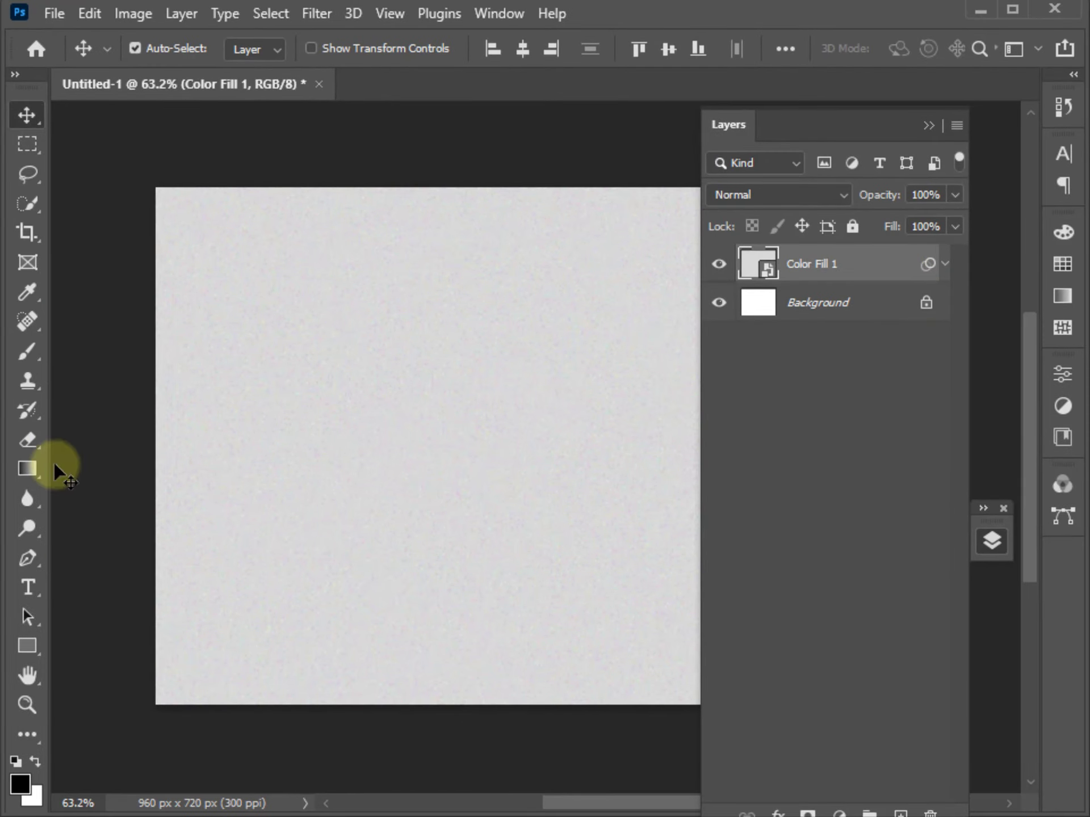
# Add the horizontal text "GLOW DESIGN" to the canvas in orange Haettenschweiler at 41 pt.
pyautogui.click(15, 587)
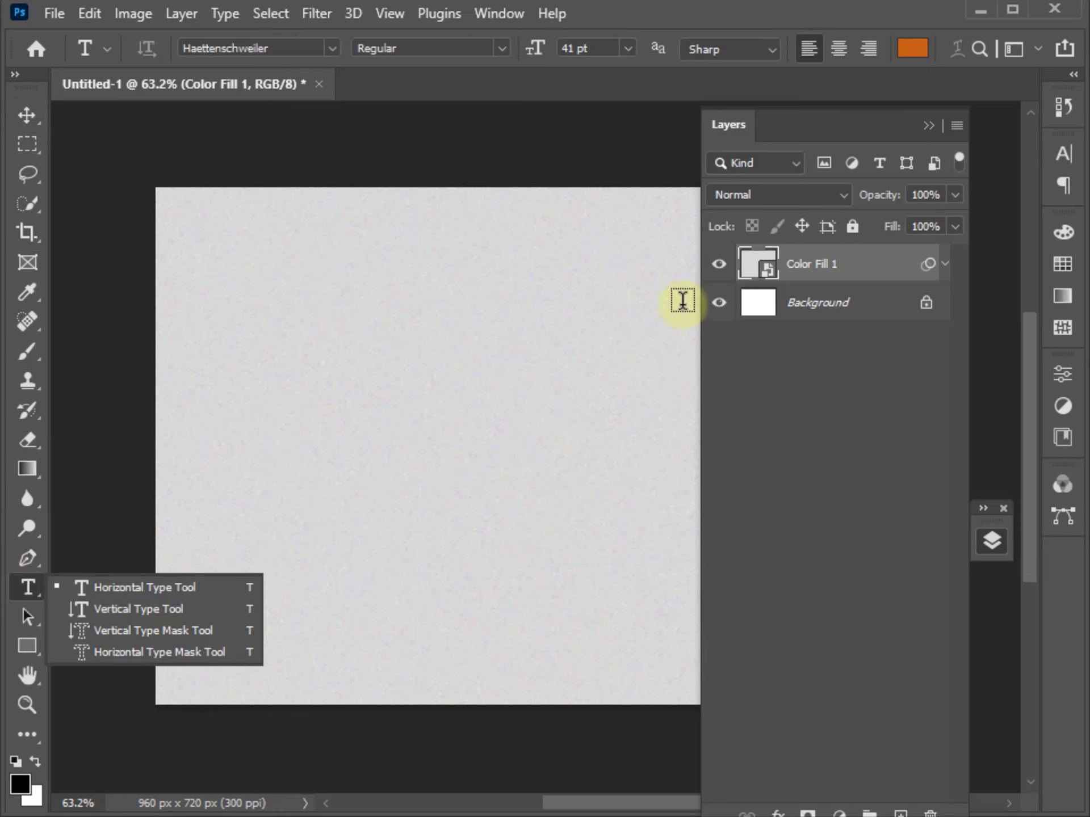
pyautogui.click(931, 125)
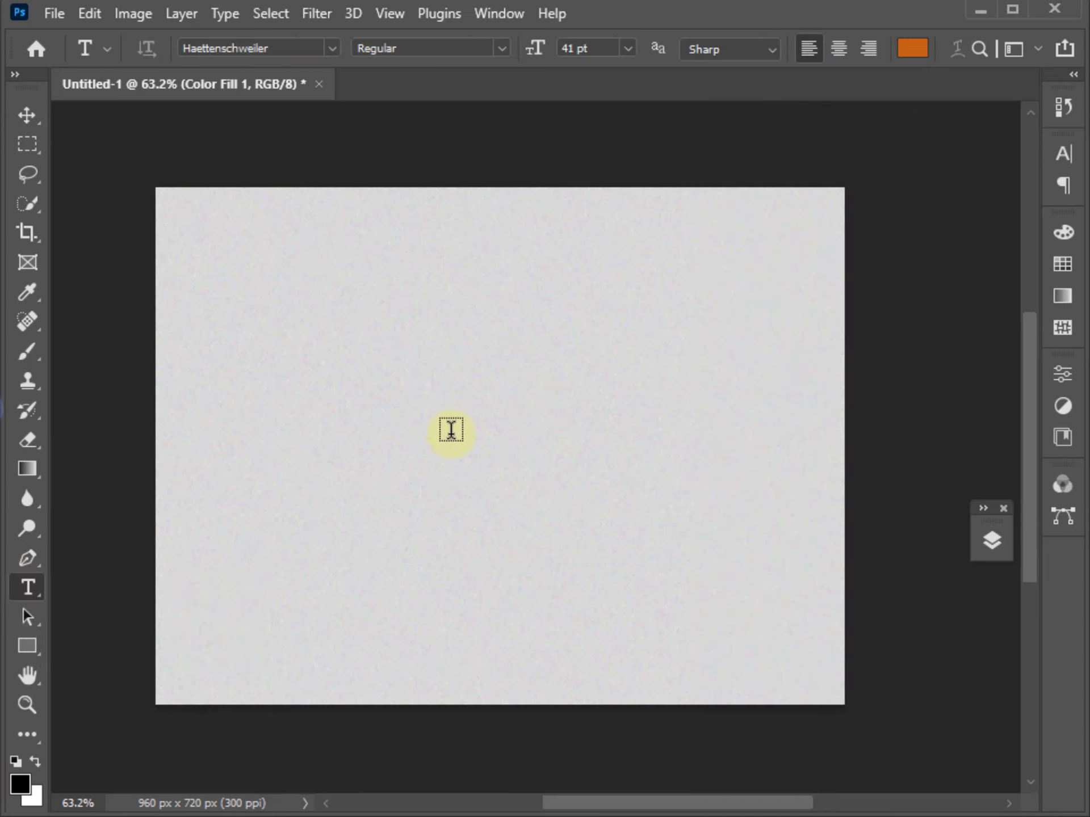
pyautogui.click(355, 436)
pyautogui.write('GLOW')
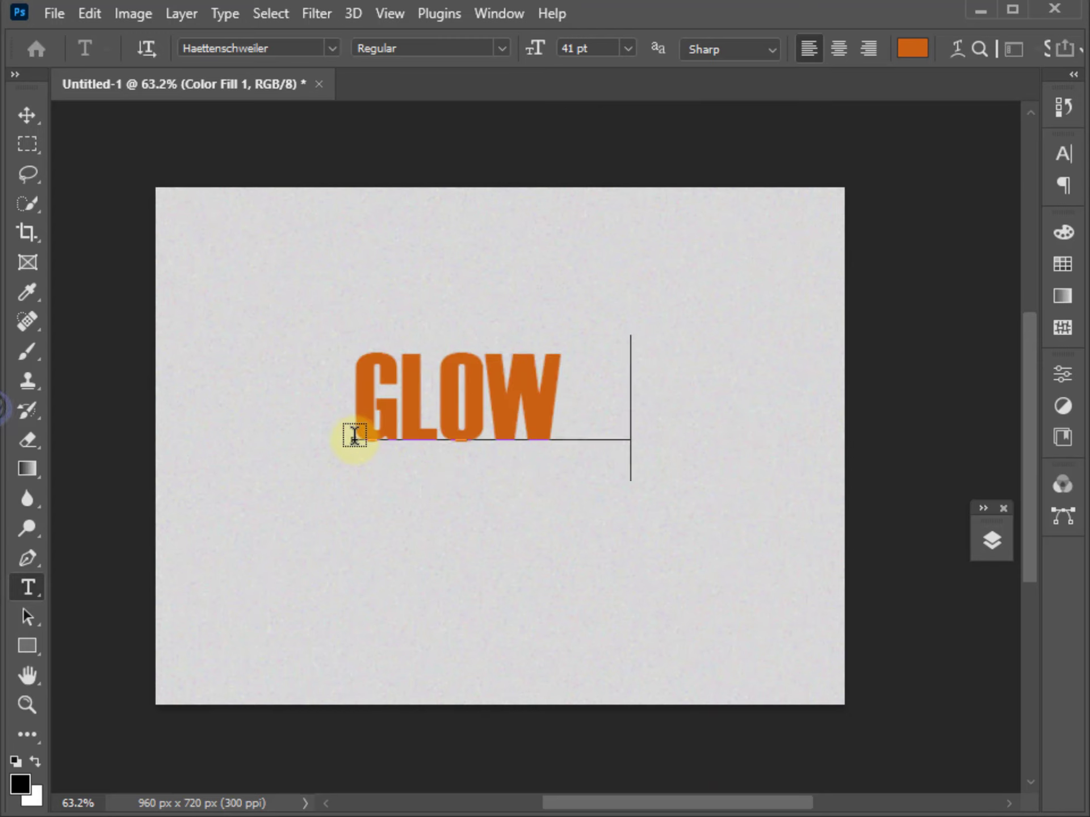
pyautogui.write(' DESIGN')
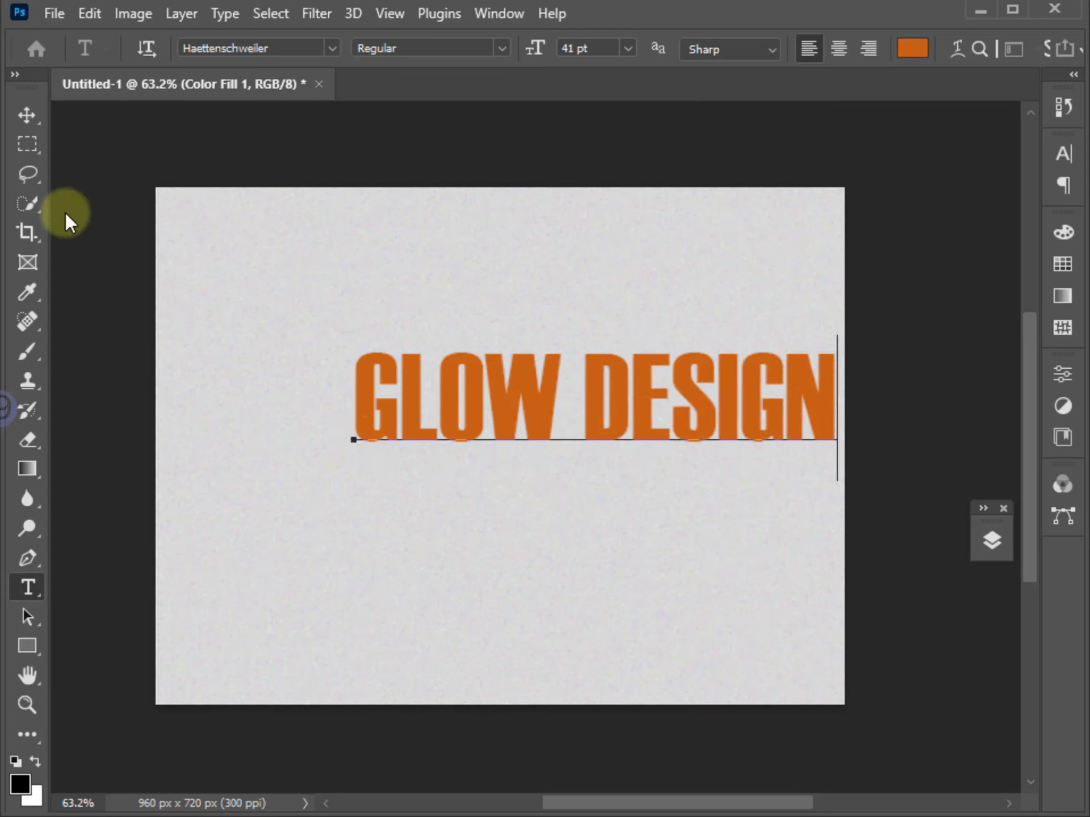
# Align the GLOW DESIGN text to the canvas, centred both horizontally and vertically.
pyautogui.click(32, 113)
pyautogui.moveTo(534, 414); pyautogui.dragTo(465, 410)
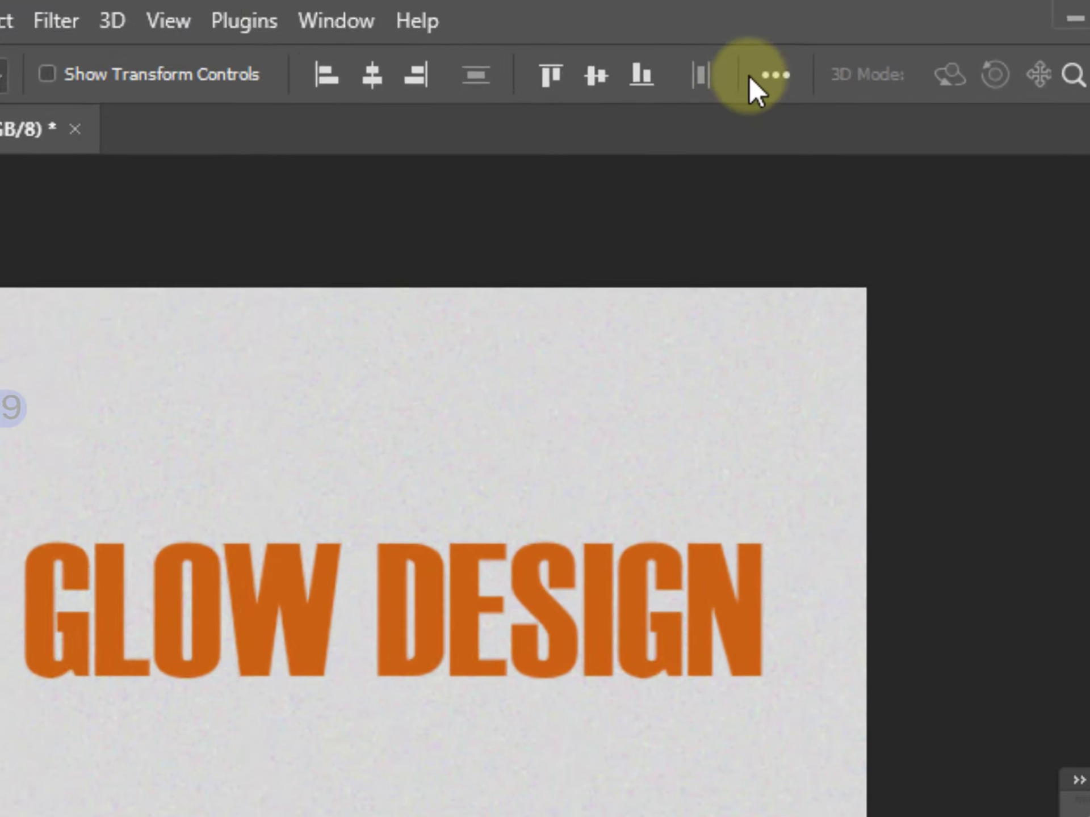
pyautogui.click(758, 78)
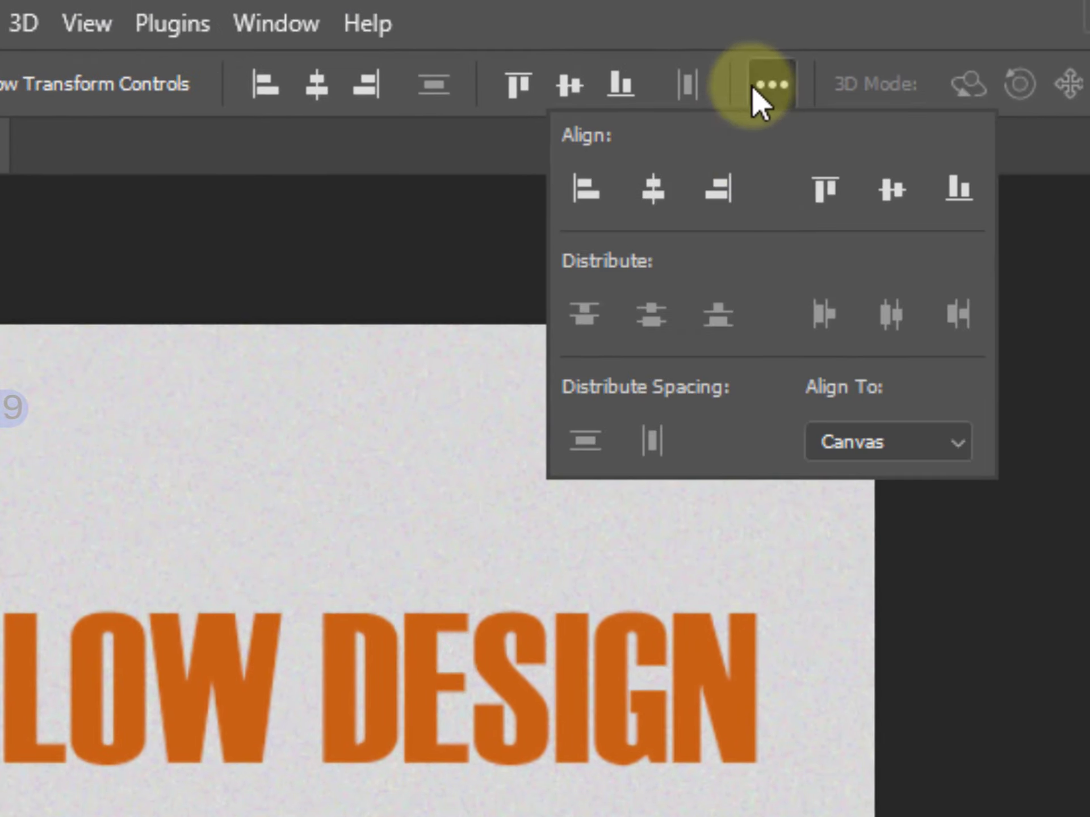
pyautogui.click(877, 397)
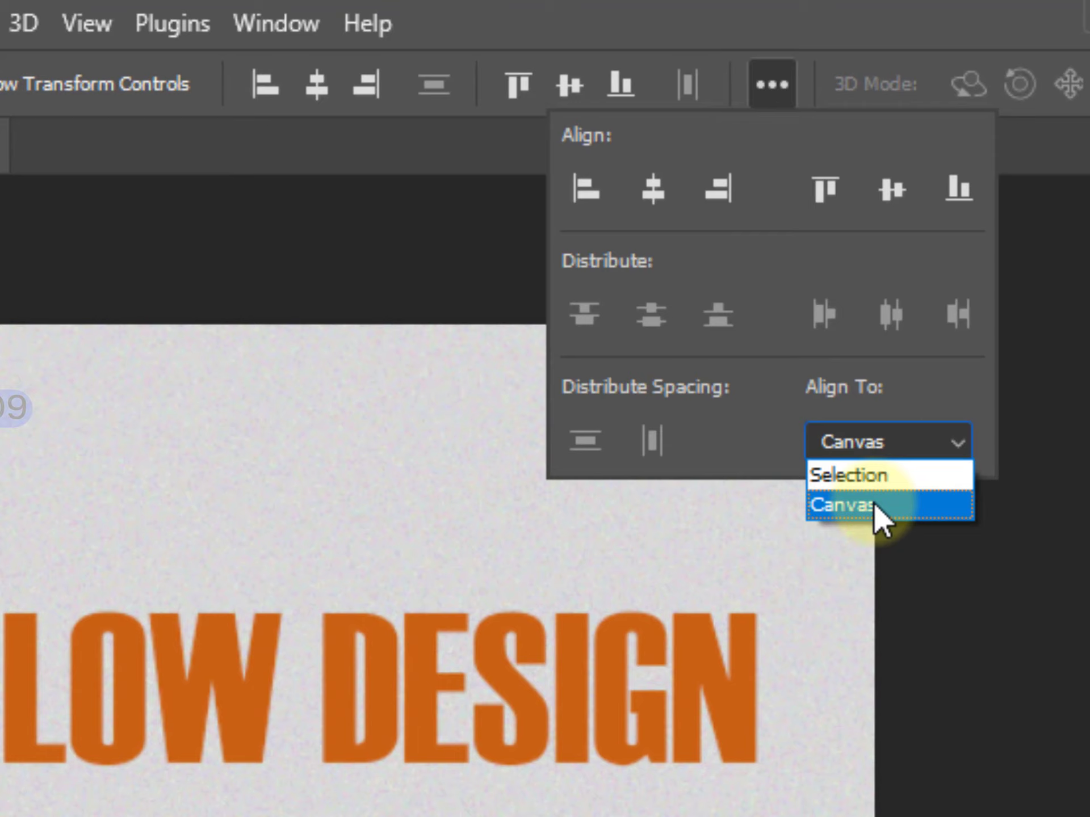
pyautogui.click(874, 505)
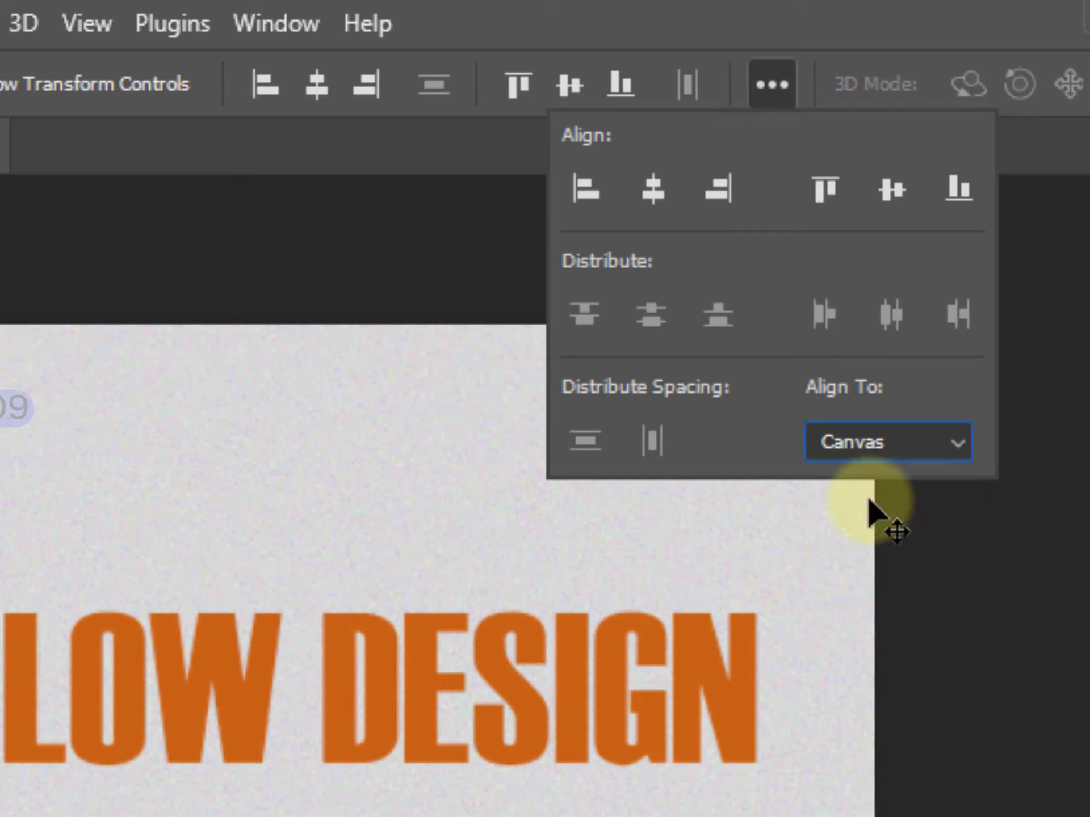
pyautogui.click(651, 193)
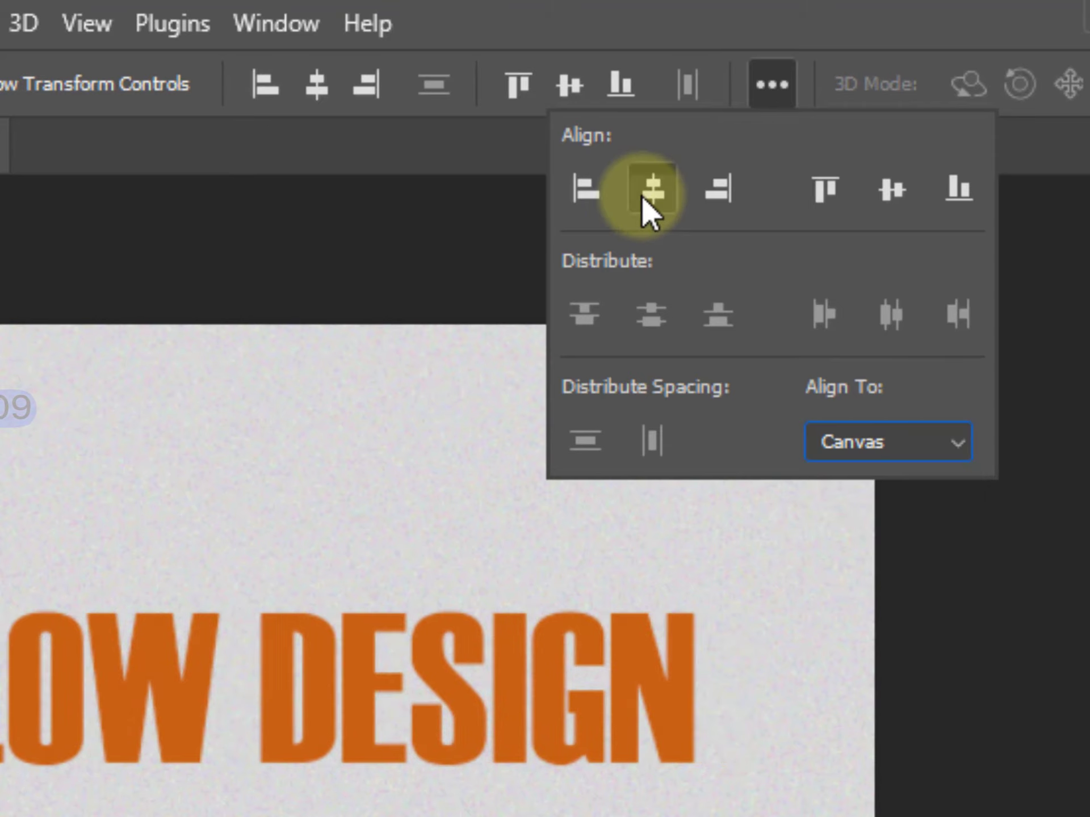
pyautogui.click(888, 205)
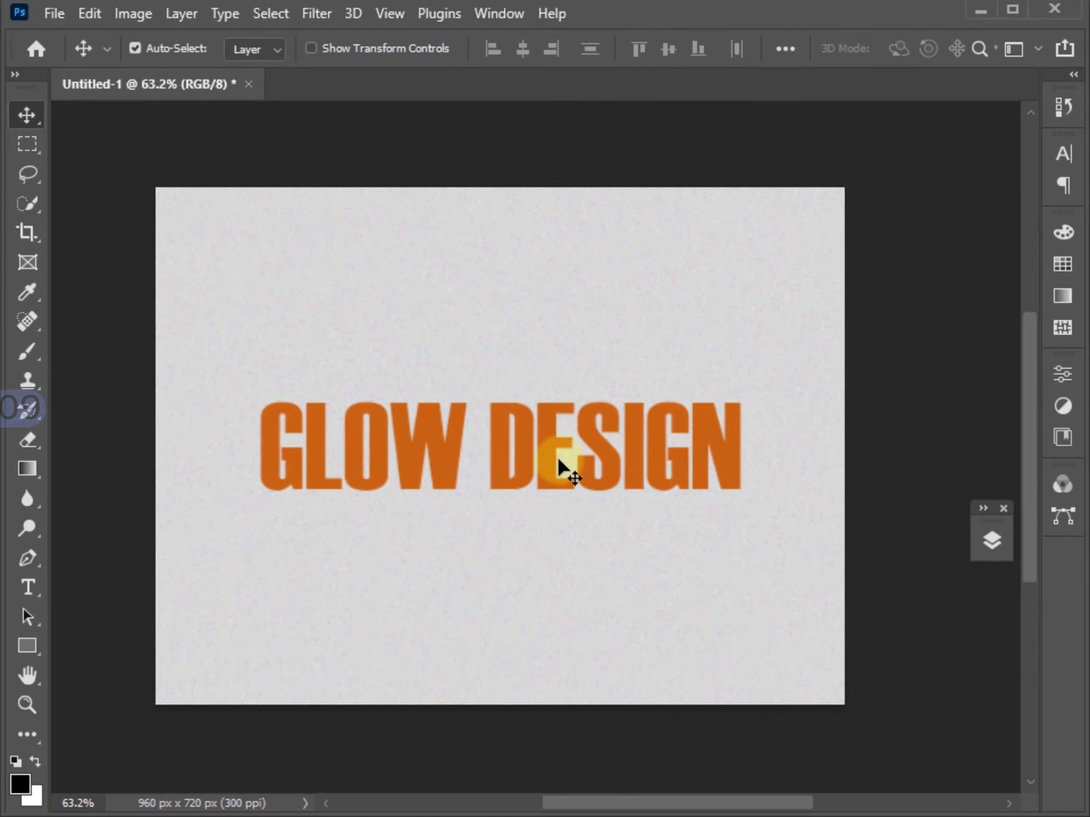
# Scale the GLOW DESIGN text up proportionally to about 108% around its centre.
pyautogui.click(559, 466)
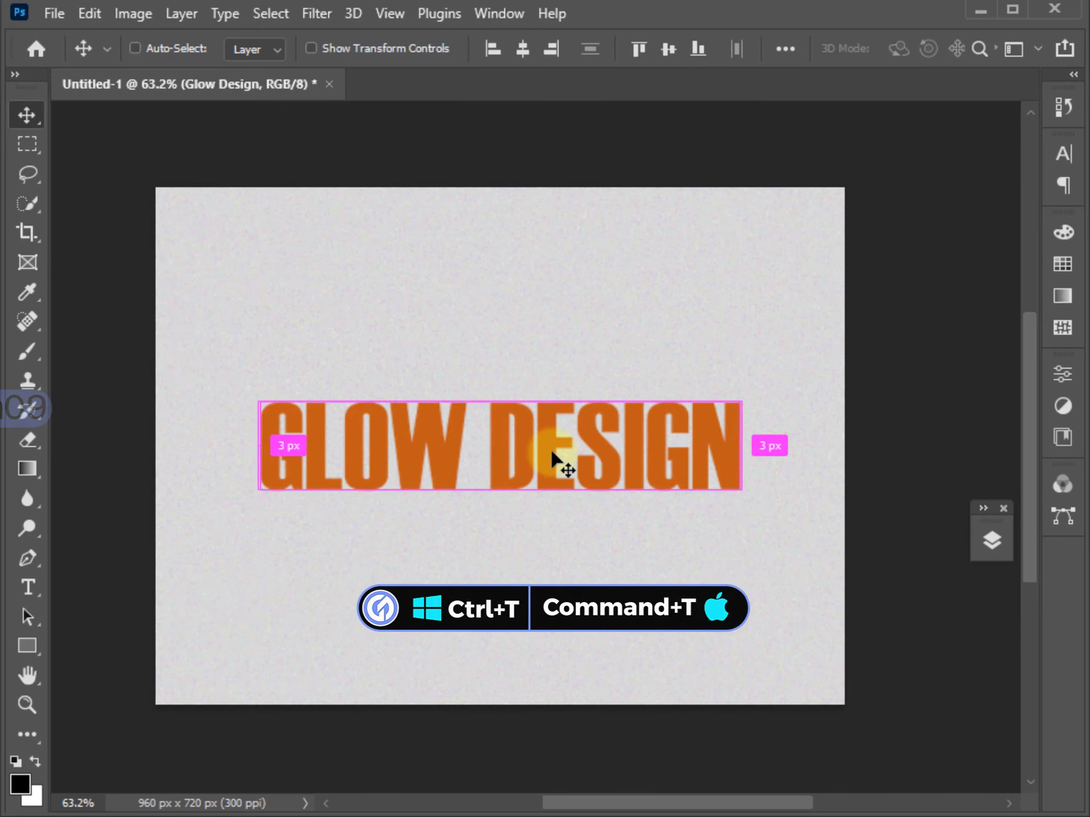
pyautogui.hotkey('ctrl', 't')
pyautogui.moveTo(506, 384); pyautogui.dragTo(503, 377)
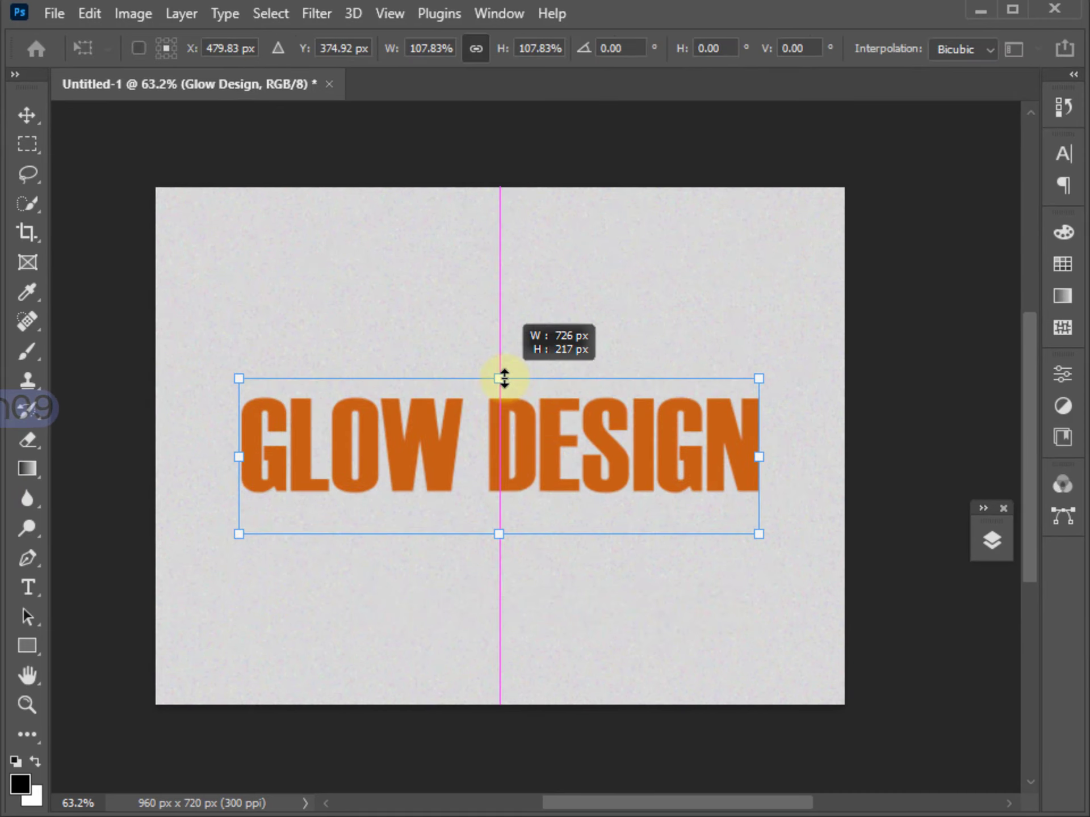
pyautogui.press('Return')
# Duplicate the Glow Design text layer and rasterize the type of the copy.
pyautogui.click(1003, 536)
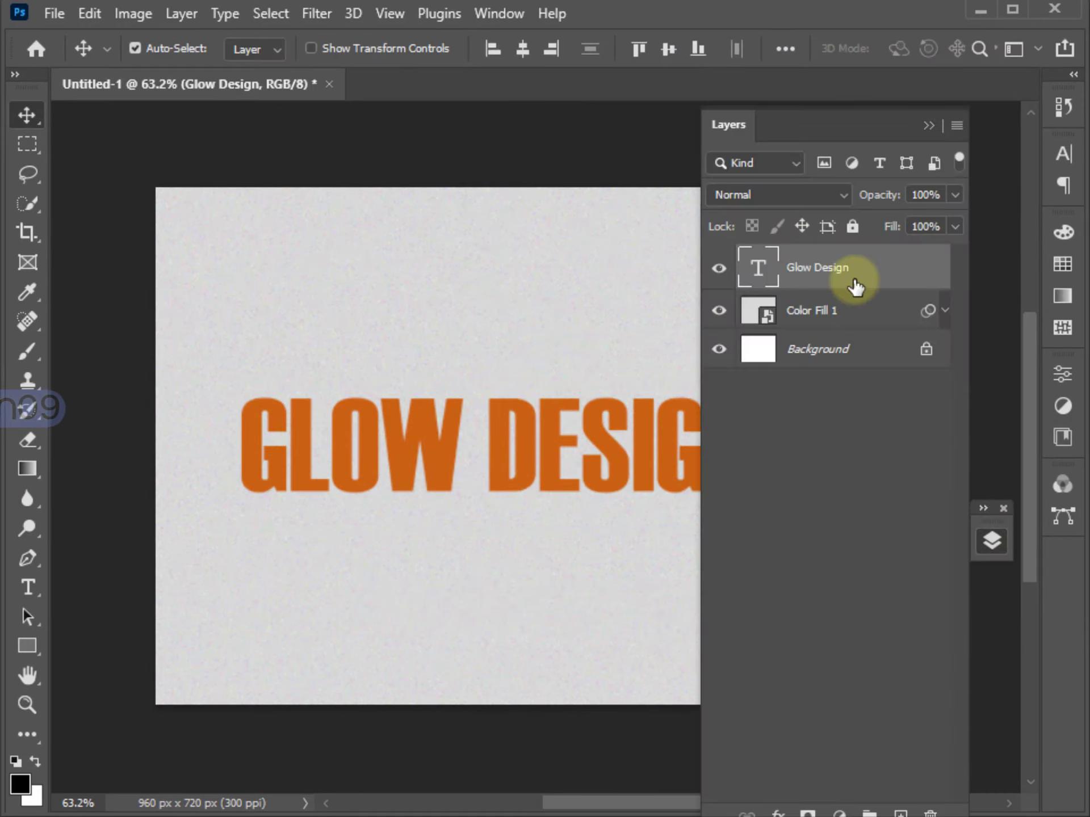
pyautogui.moveTo(854, 281); pyautogui.dragTo(901, 813)
pyautogui.rightClick(819, 273)
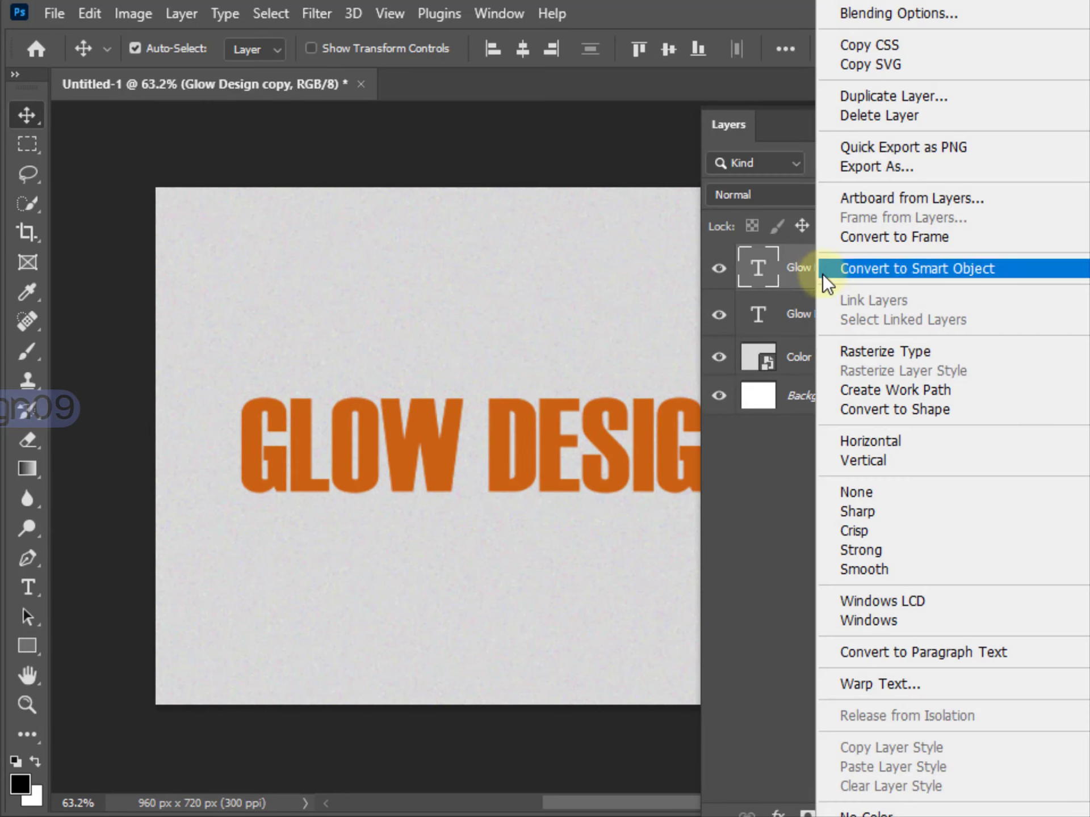
pyautogui.click(850, 353)
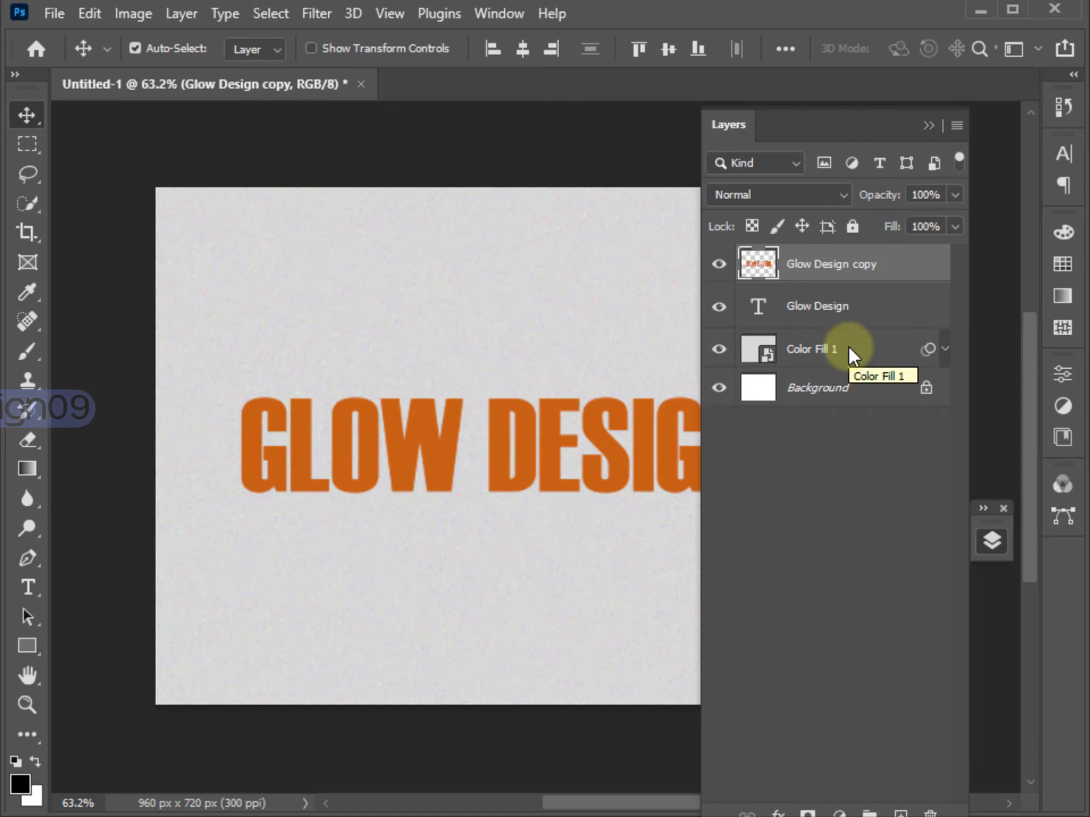
# Select the upper half of the lettering with a rectangular marquee and add it as a layer mask on Glow Design copy.
pyautogui.click(929, 125)
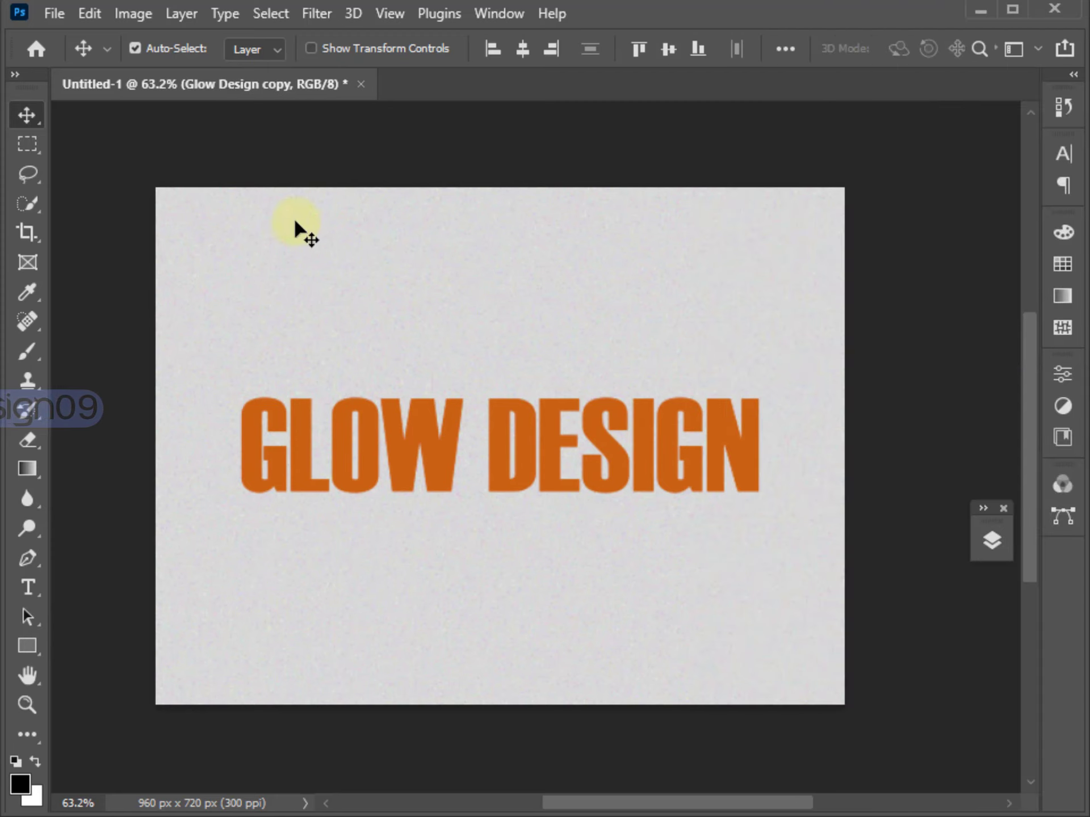
pyautogui.click(26, 147)
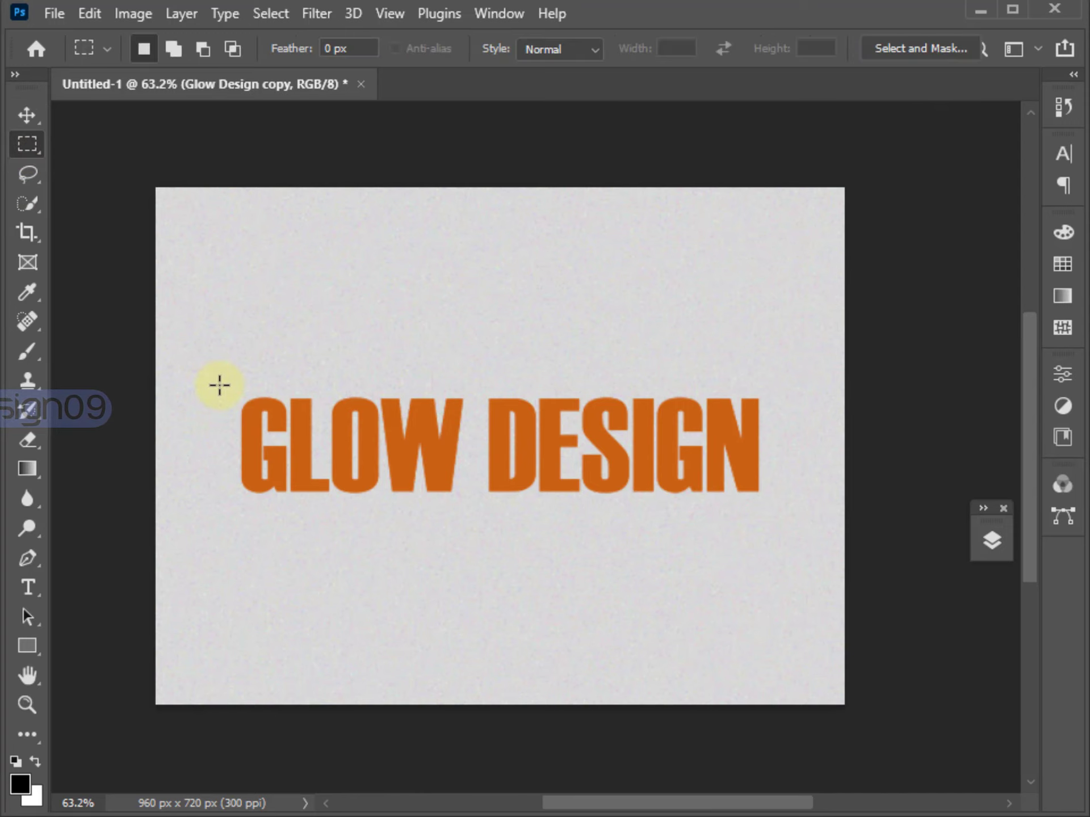
pyautogui.moveTo(219, 386); pyautogui.dragTo(777, 448)
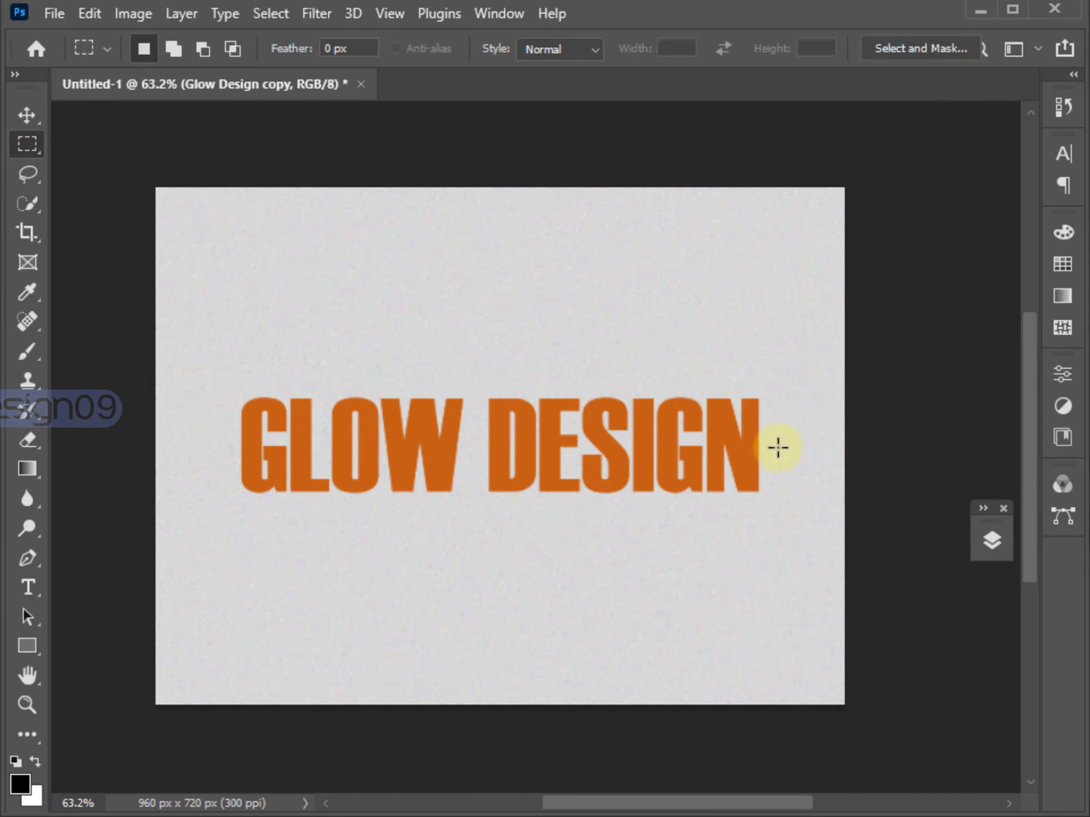
pyautogui.click(983, 542)
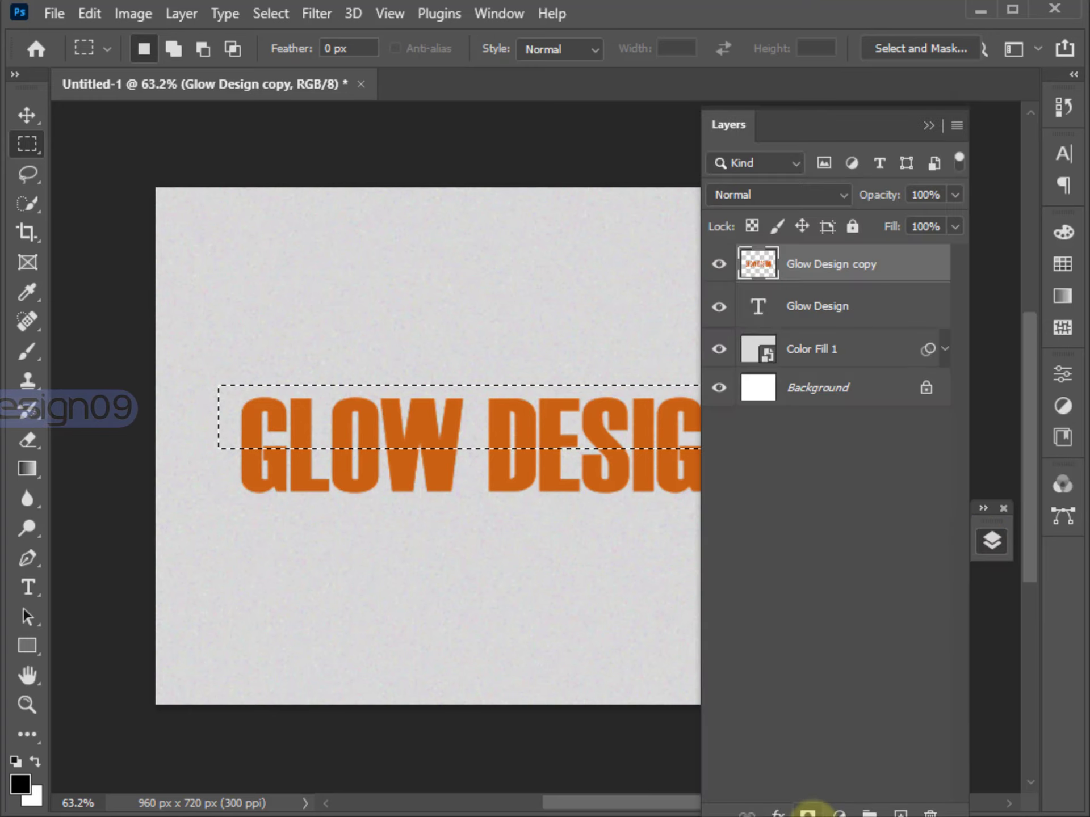
pyautogui.click(808, 813)
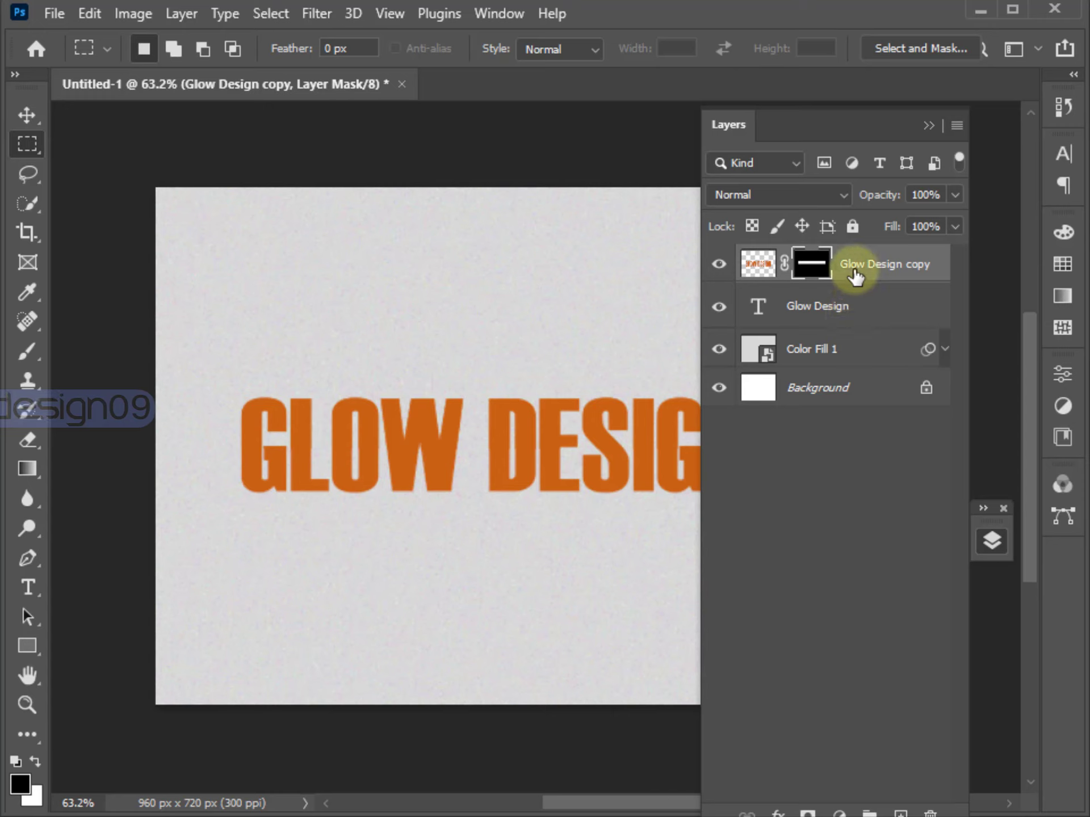
# Duplicate the masked Glow Design copy layer and invert the duplicate's layer mask.
pyautogui.moveTo(856, 269); pyautogui.dragTo(900, 810)
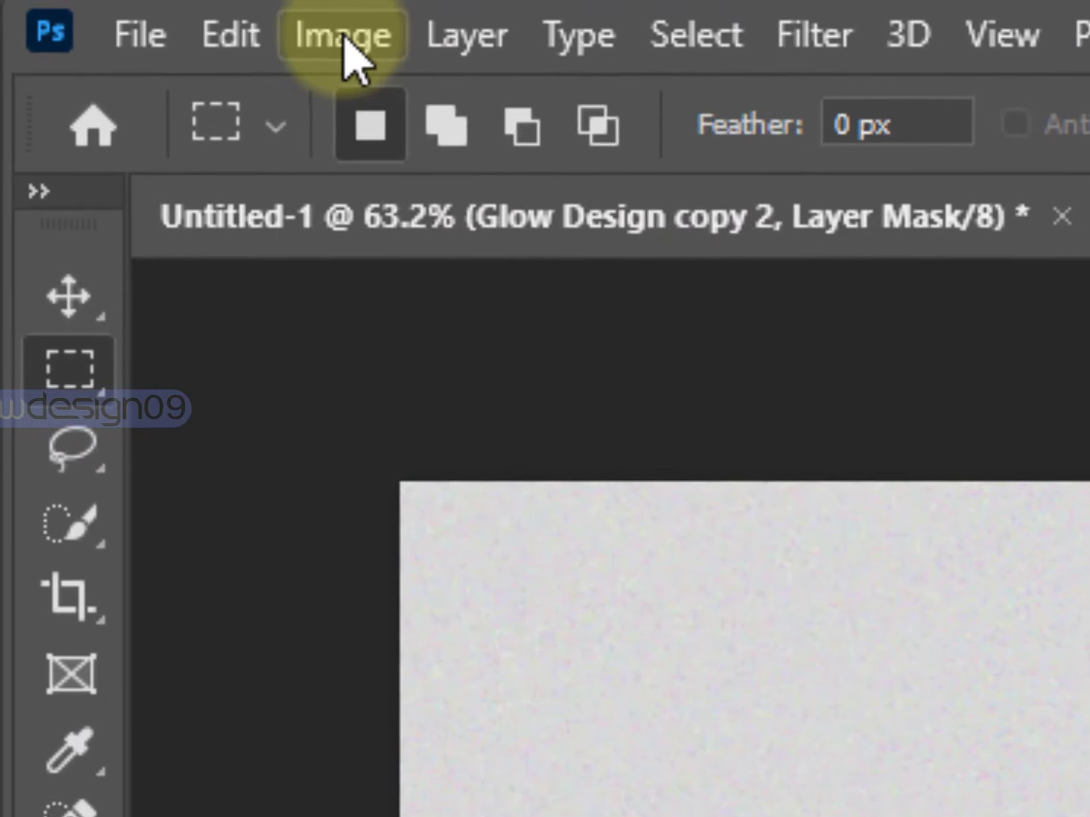
pyautogui.click(134, 14)
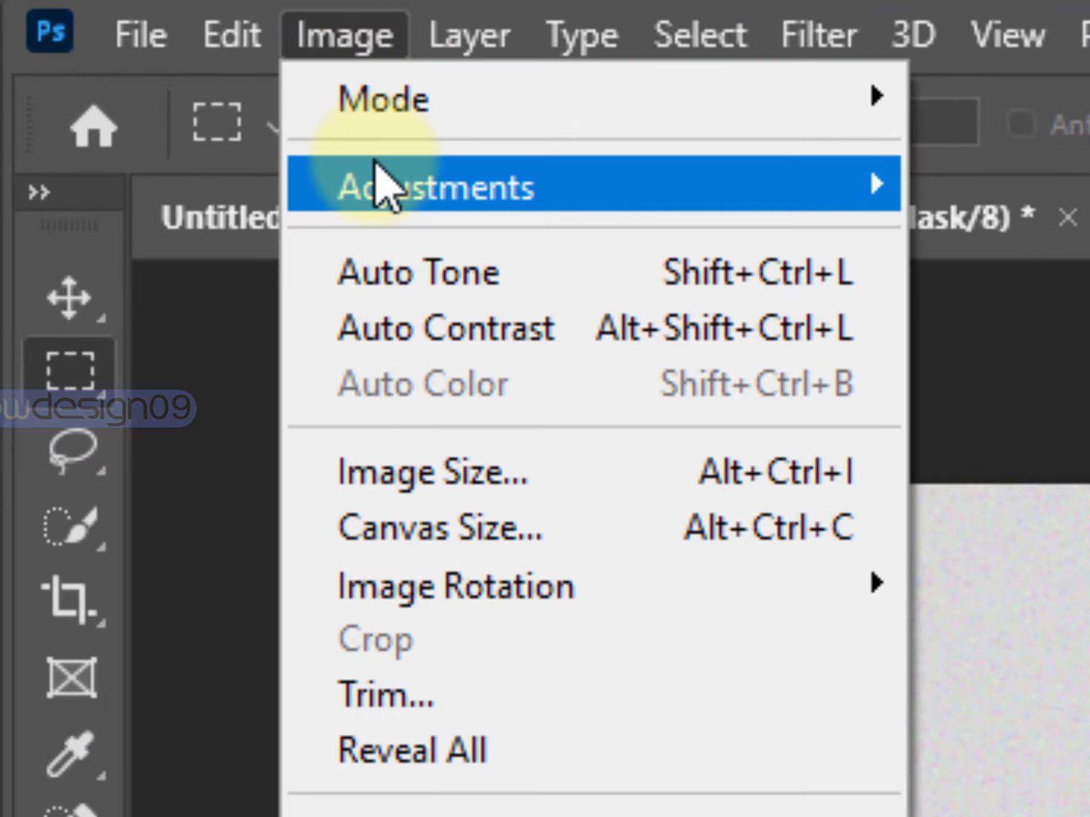
pyautogui.moveTo(397, 190)
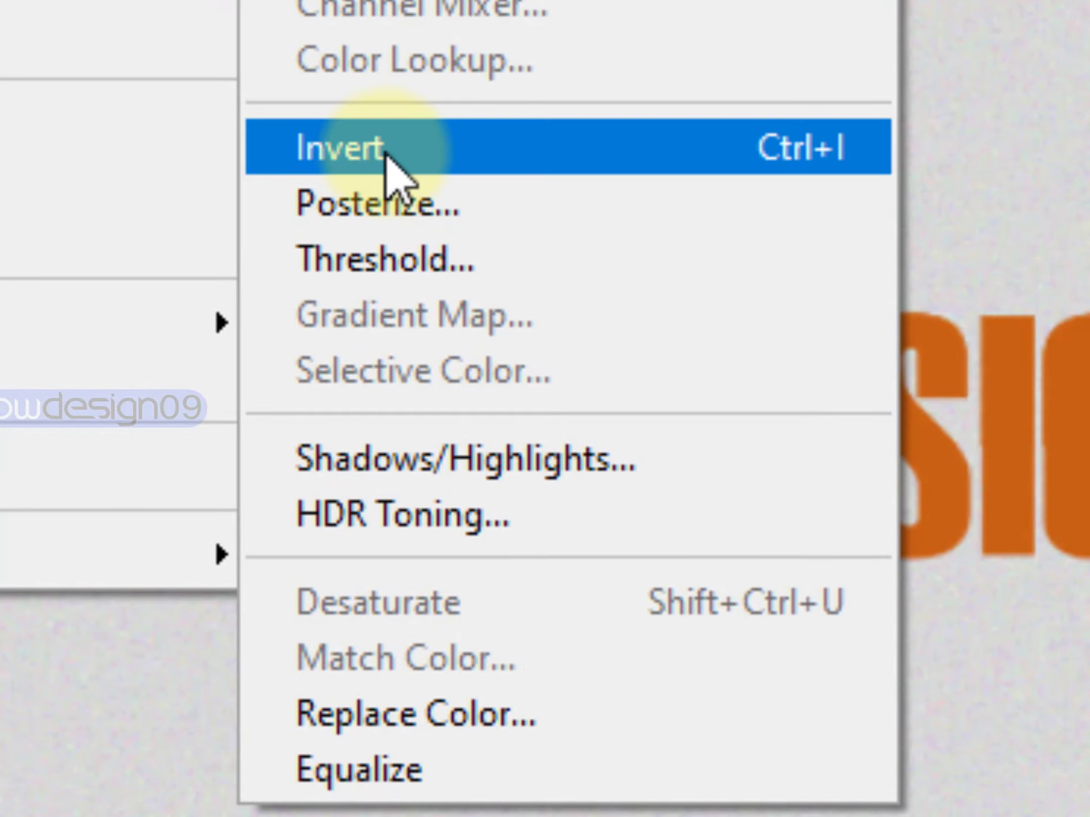
pyautogui.click(386, 150)
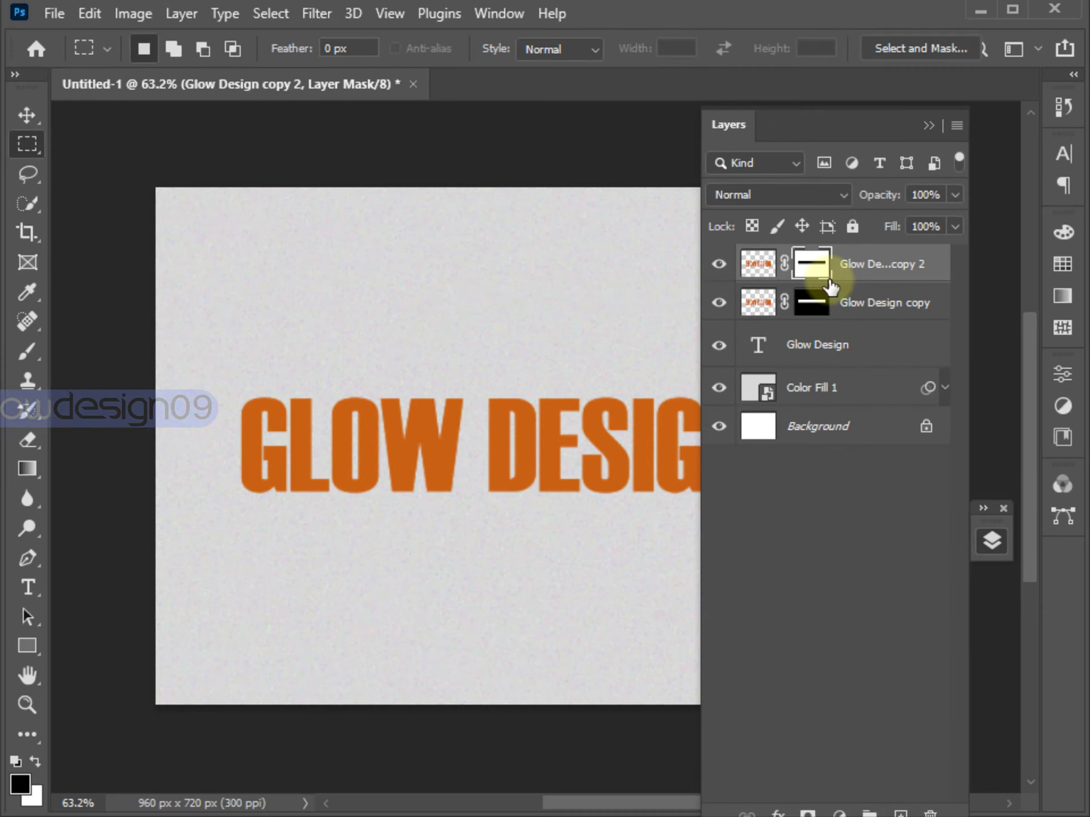
# Convert the Glow Design copy 2 and Glow Design copy layers into separate smart objects.
pyautogui.rightClick(864, 266)
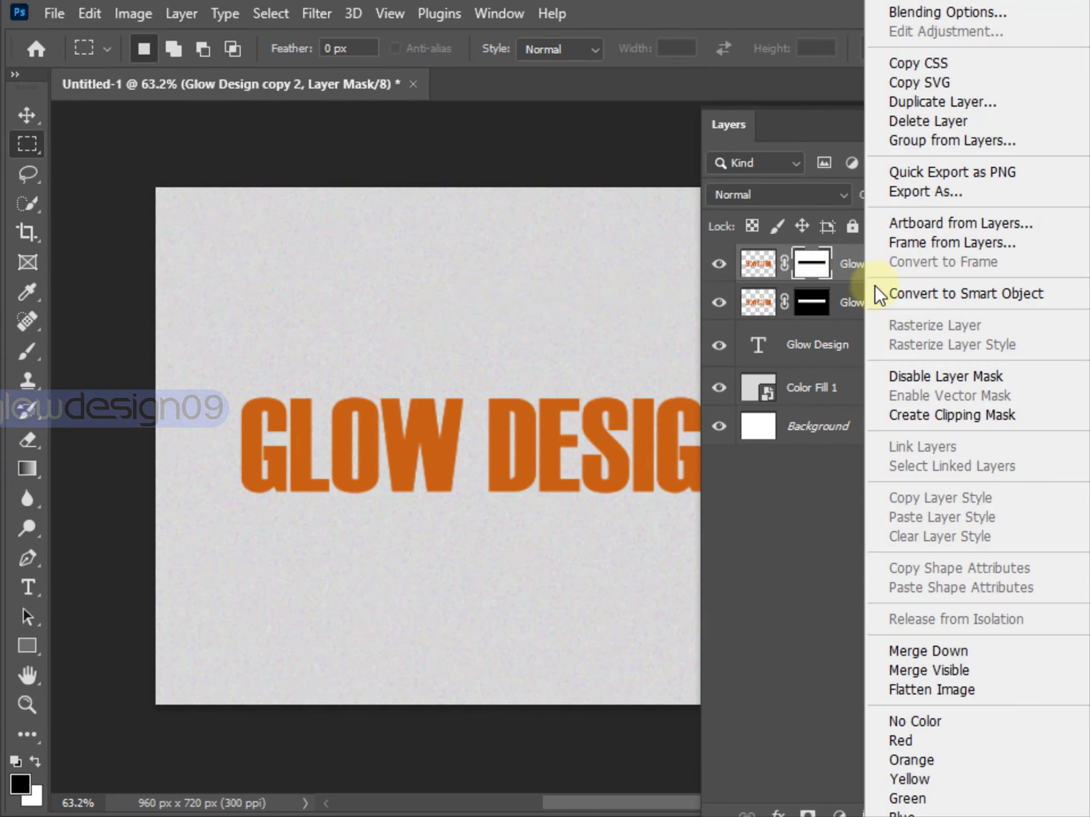
pyautogui.click(927, 295)
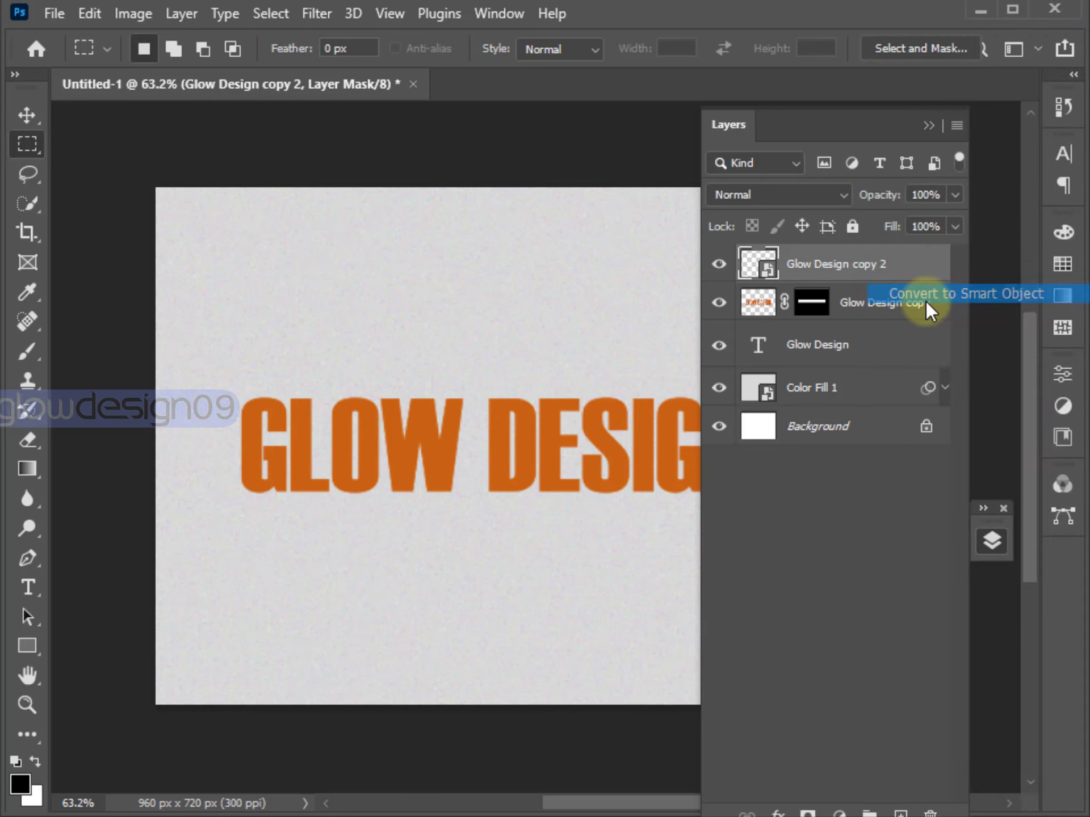
pyautogui.rightClick(849, 302)
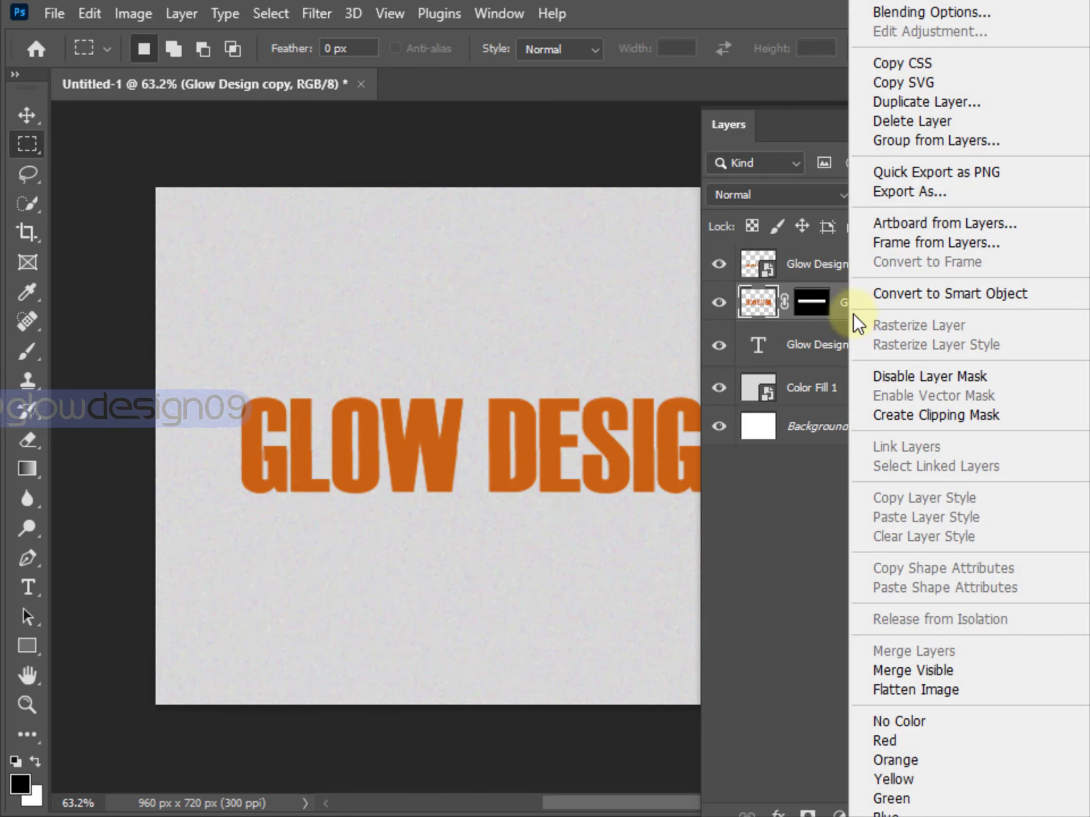
pyautogui.click(937, 298)
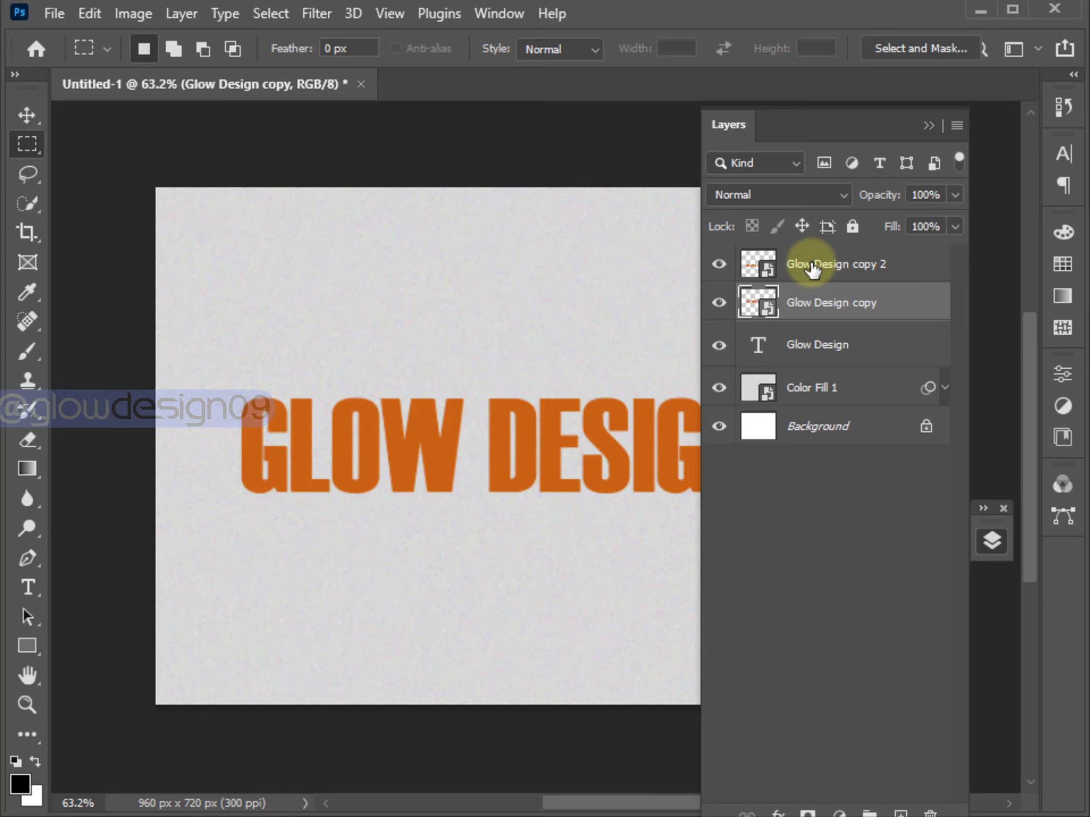
# Skew Glow Design copy 2 by shifting the bottom edge of the lower half slightly right, to a centre X of about 485 px.
pyautogui.click(813, 266)
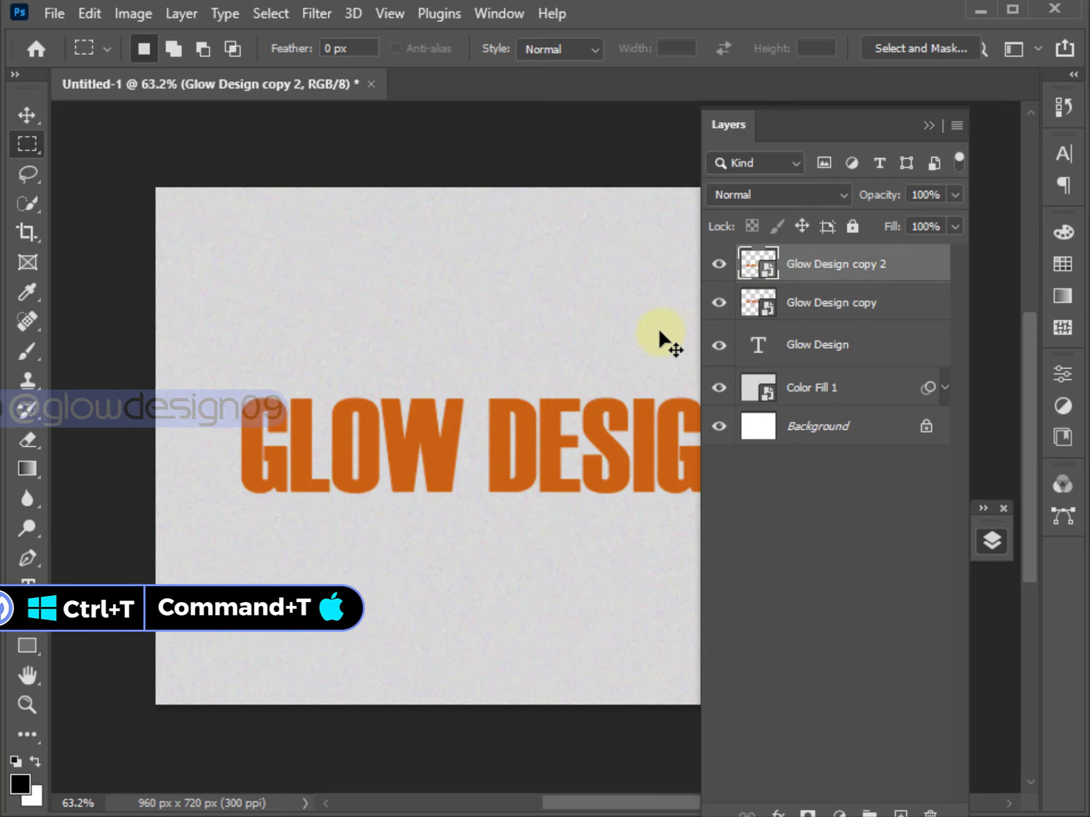
pyautogui.hotkey('ctrl', 't')
pyautogui.click(926, 126)
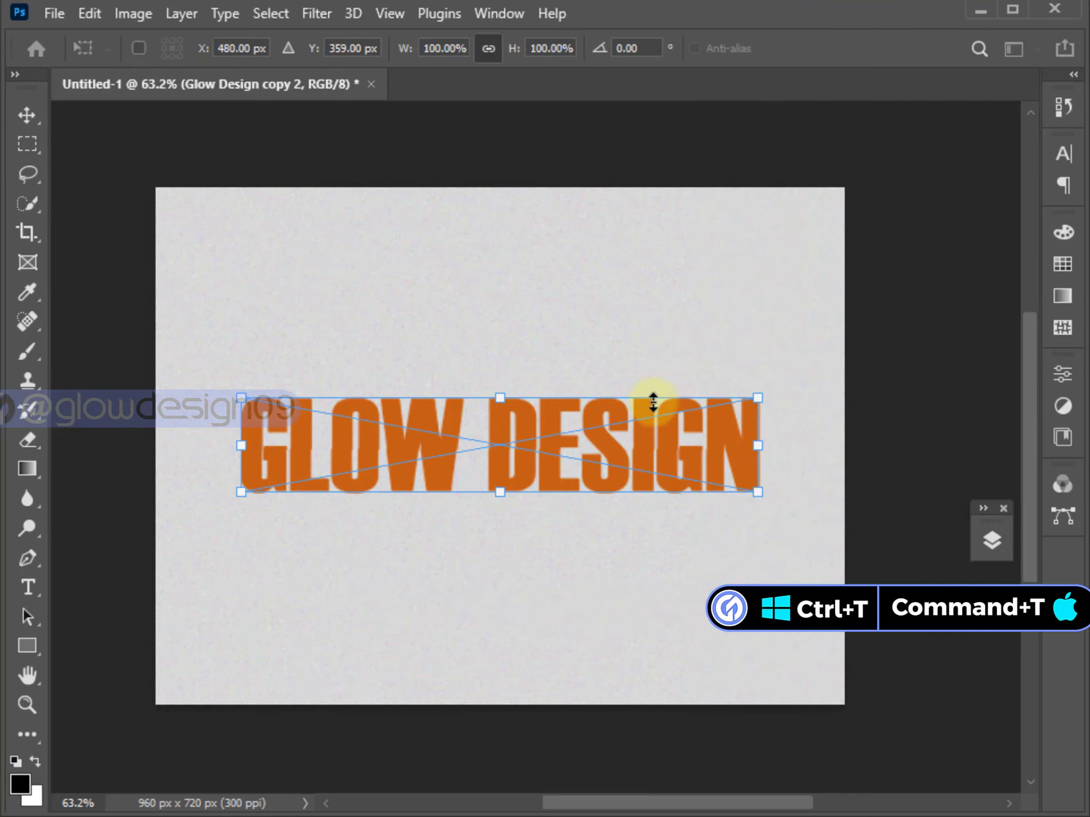
pyautogui.rightClick(578, 444)
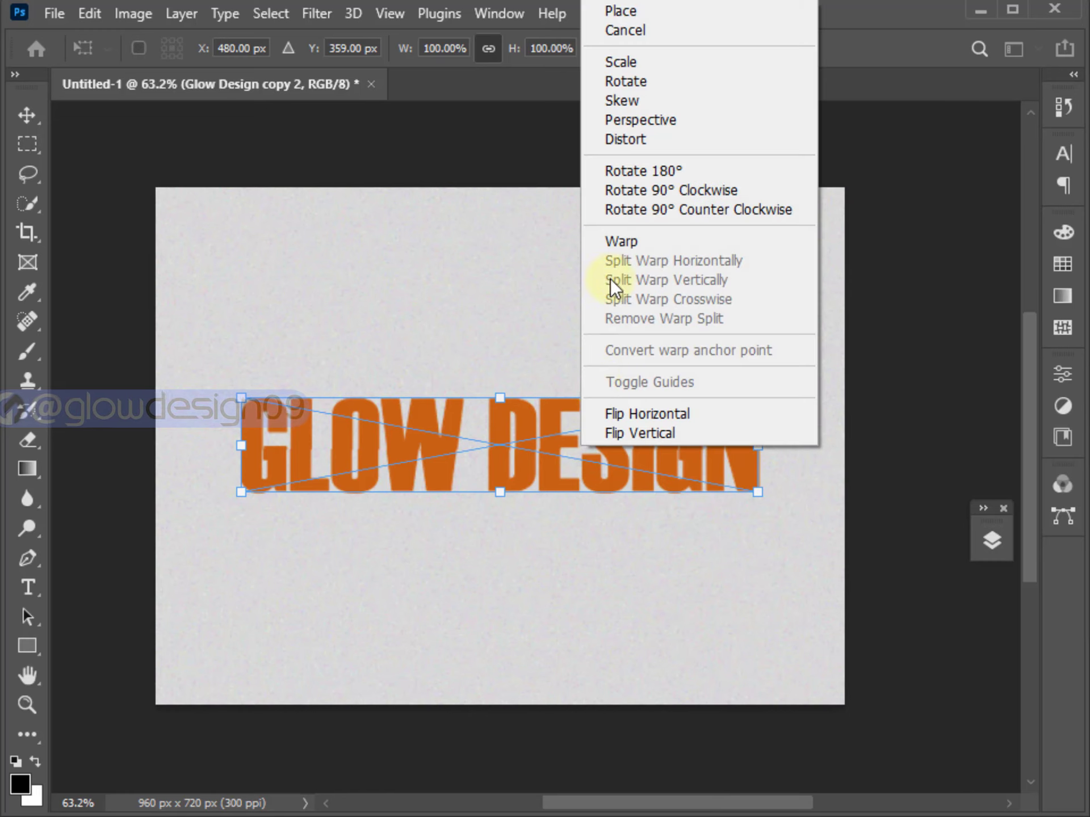
pyautogui.click(617, 108)
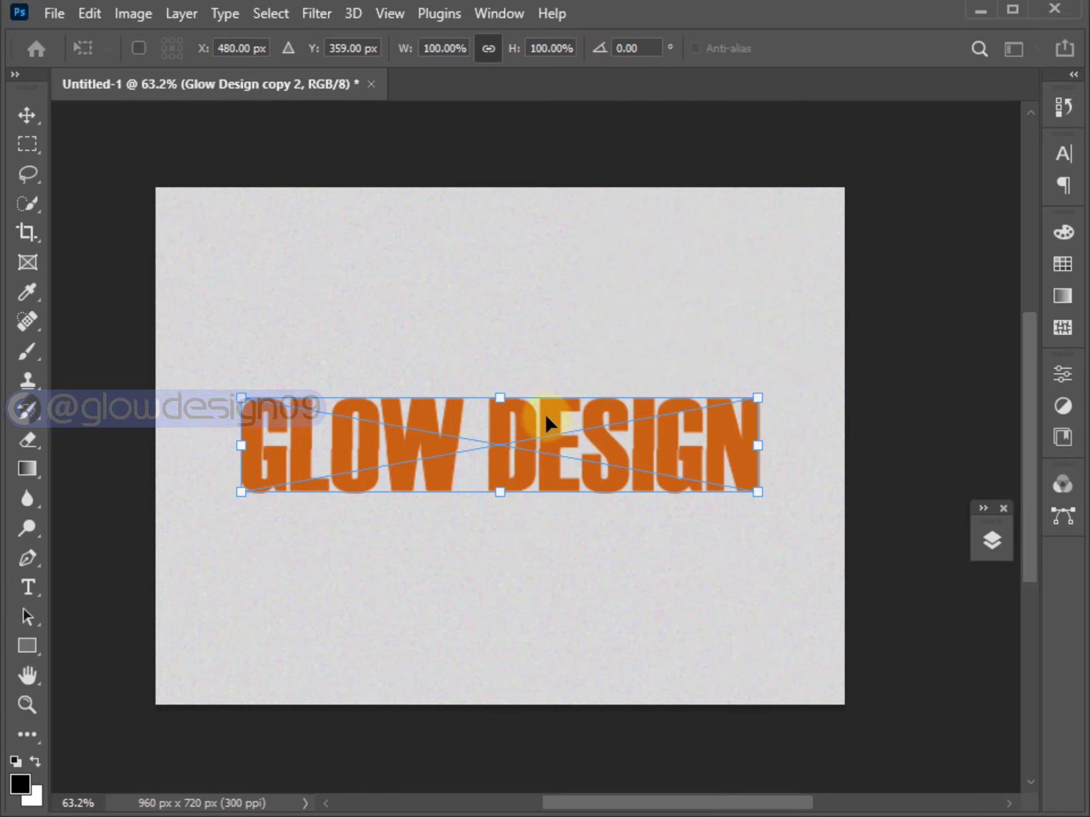
pyautogui.moveTo(504, 494); pyautogui.dragTo(509, 493)
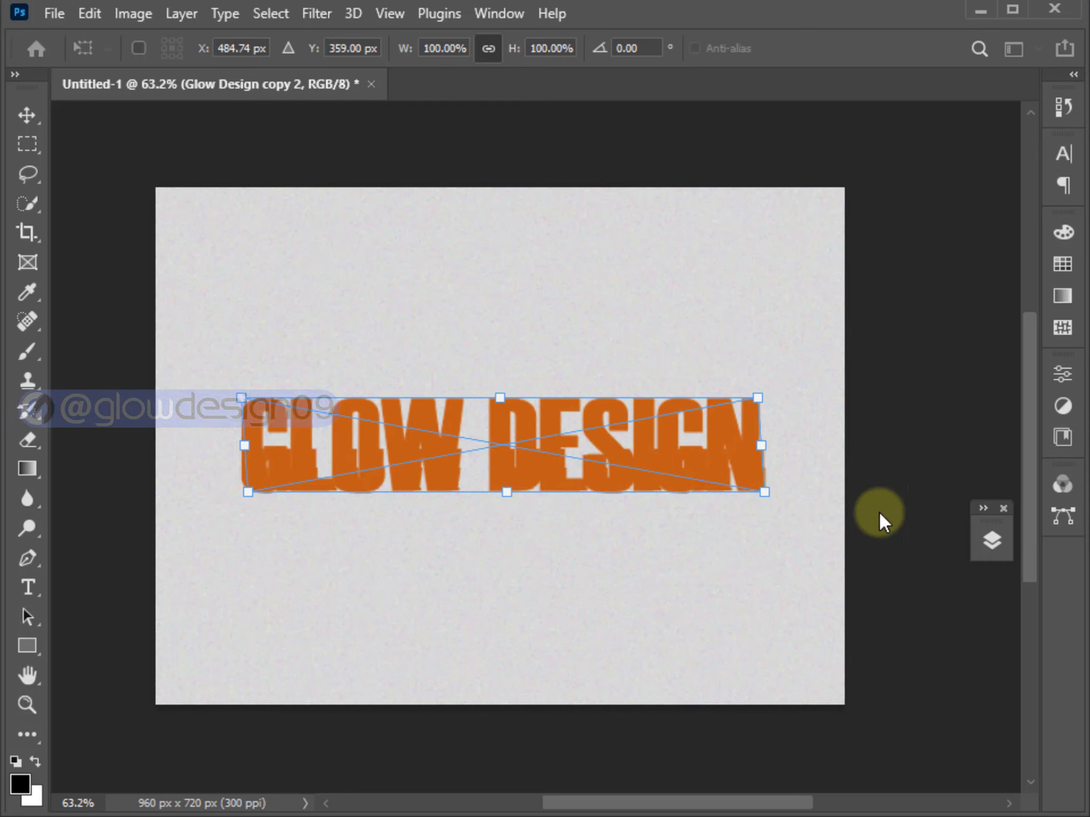
# Skew Glow Design copy by shifting the top edge of the upper half slightly right, to a centre X of about 486 px.
pyautogui.click(988, 541)
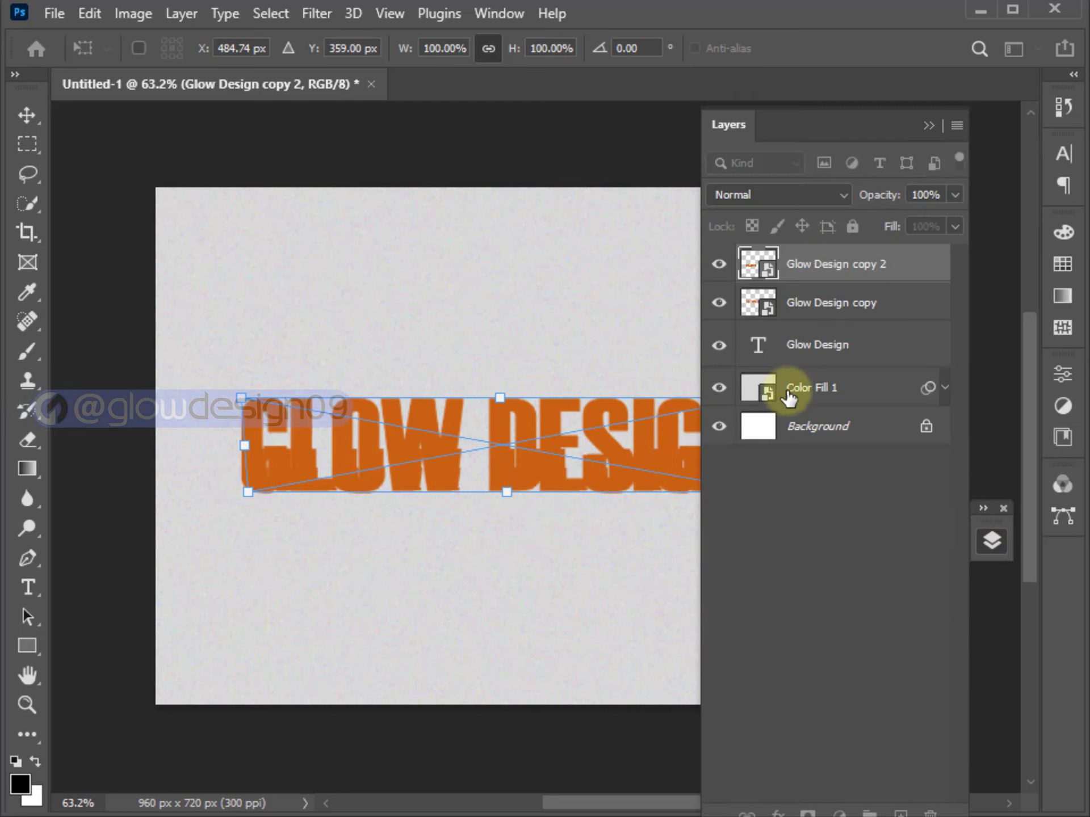
pyautogui.click(792, 306)
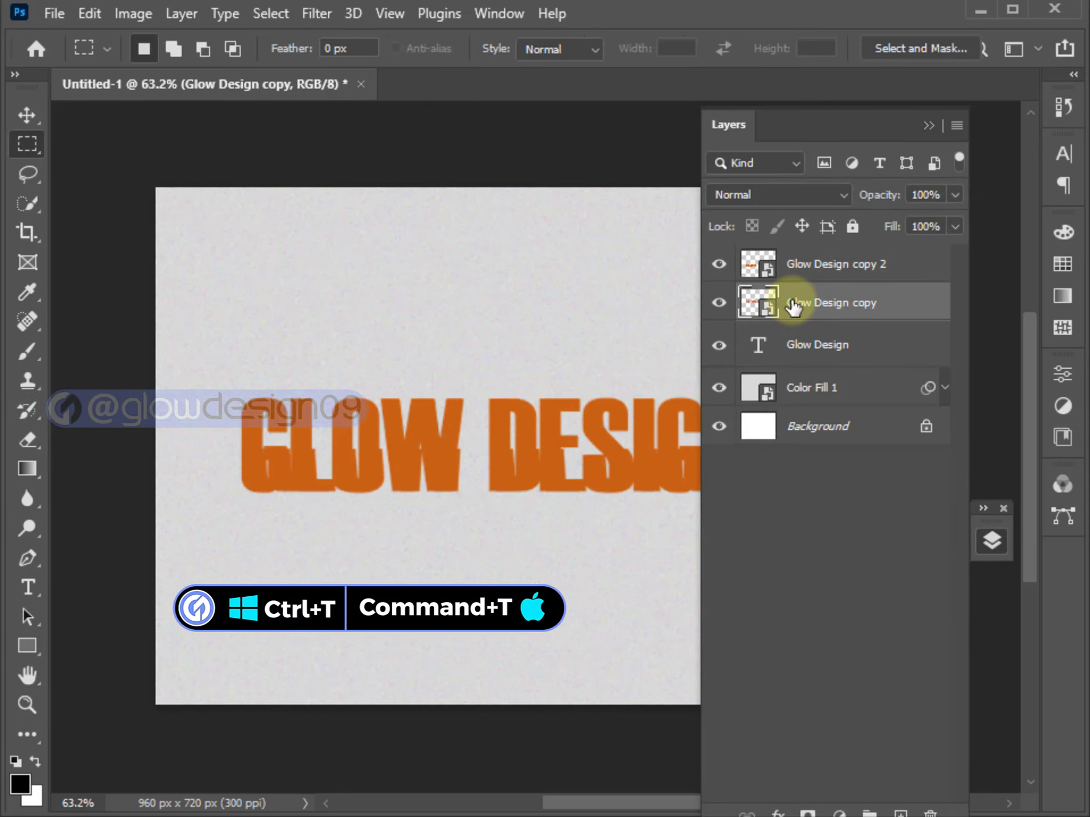
pyautogui.hotkey('ctrl', 't')
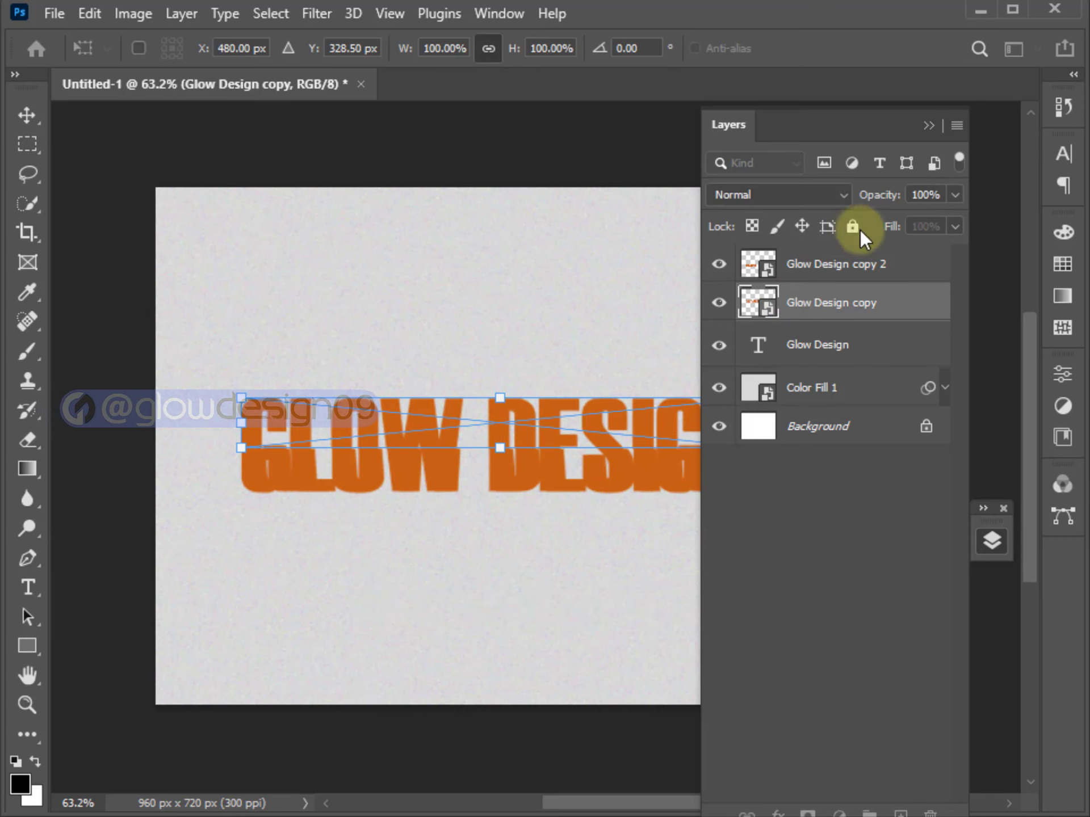
pyautogui.click(929, 125)
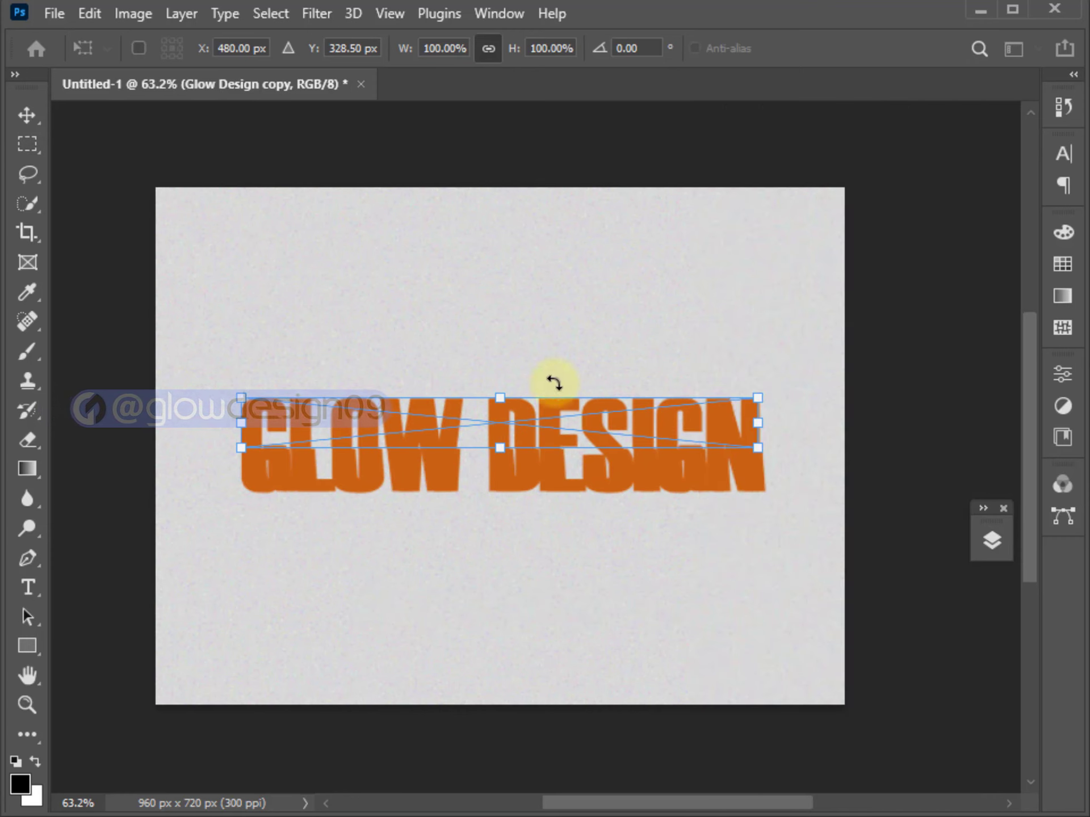
pyautogui.rightClick(509, 418)
pyautogui.click(557, 504)
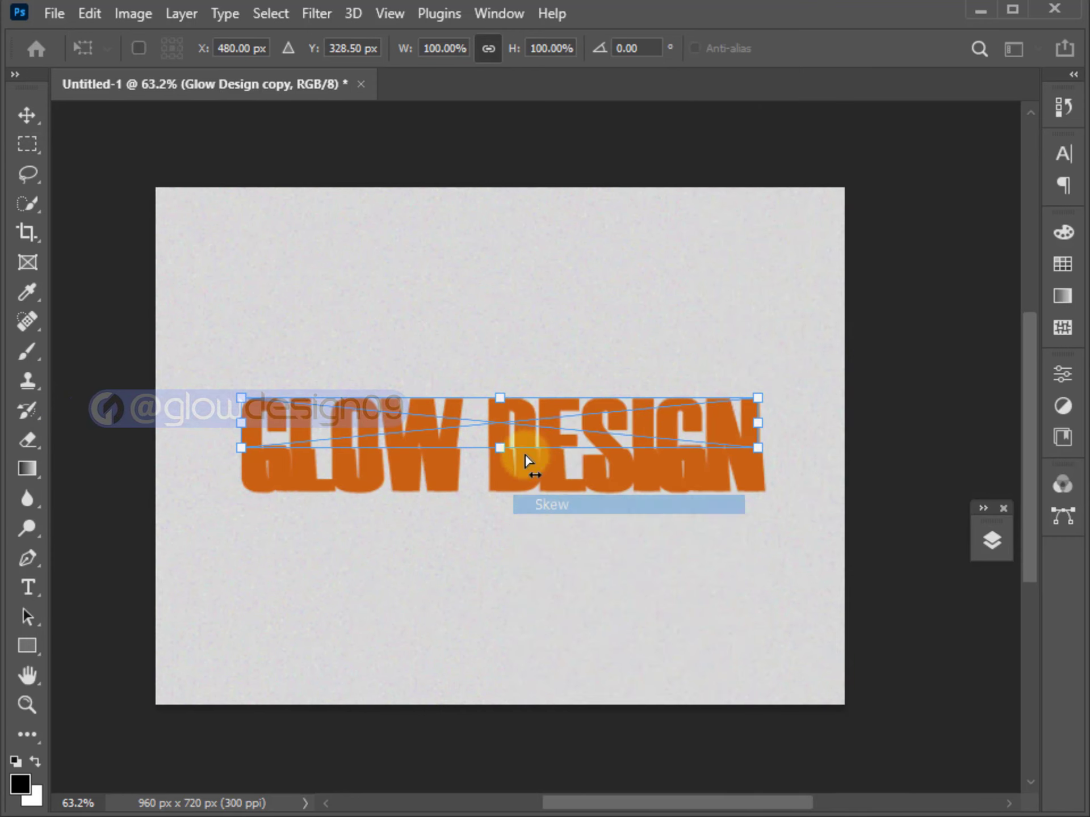
pyautogui.moveTo(502, 403); pyautogui.dragTo(510, 405)
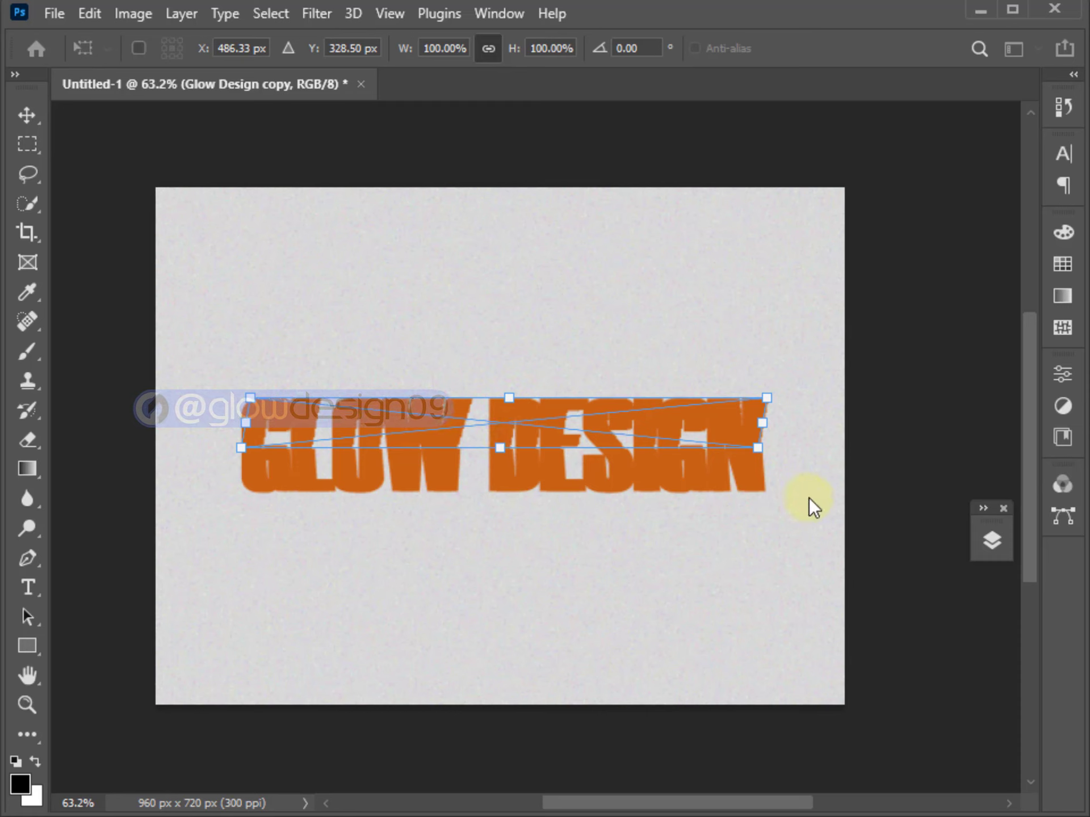
pyautogui.press('Return')
pyautogui.press('m')
# Add a new empty layer directly above Glow Design copy and make it a clipping mask on that layer.
pyautogui.click(989, 542)
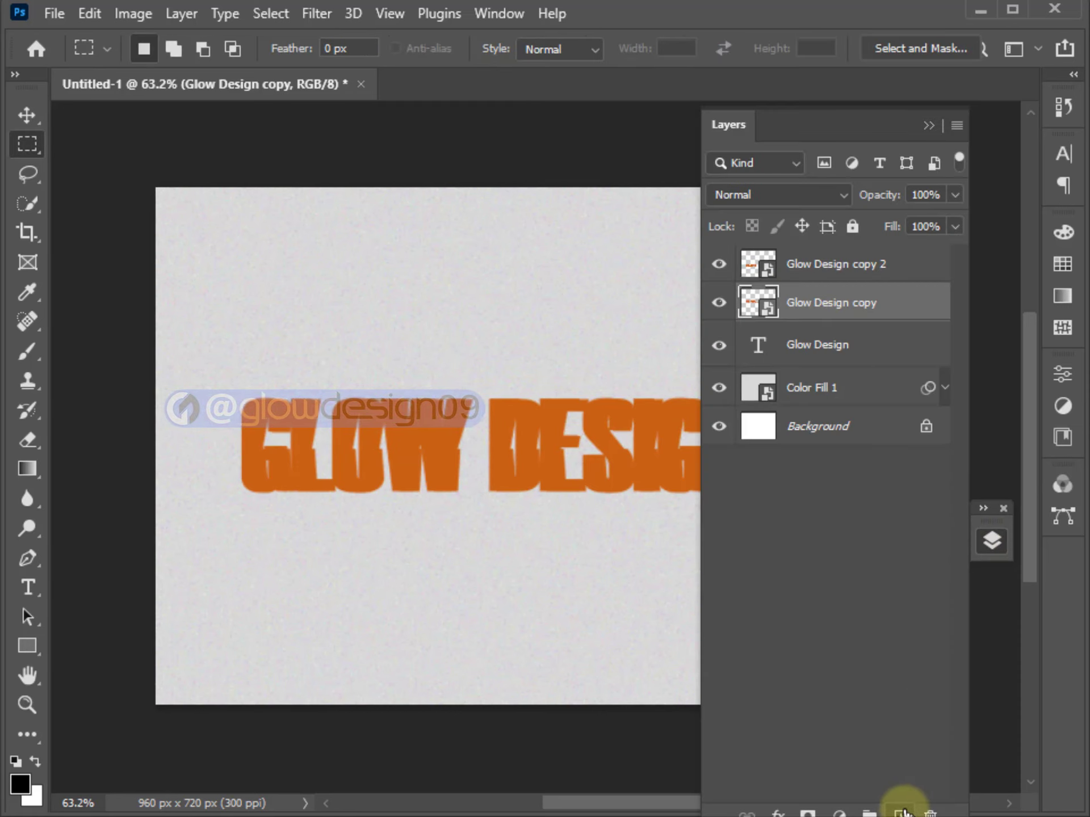
pyautogui.click(904, 812)
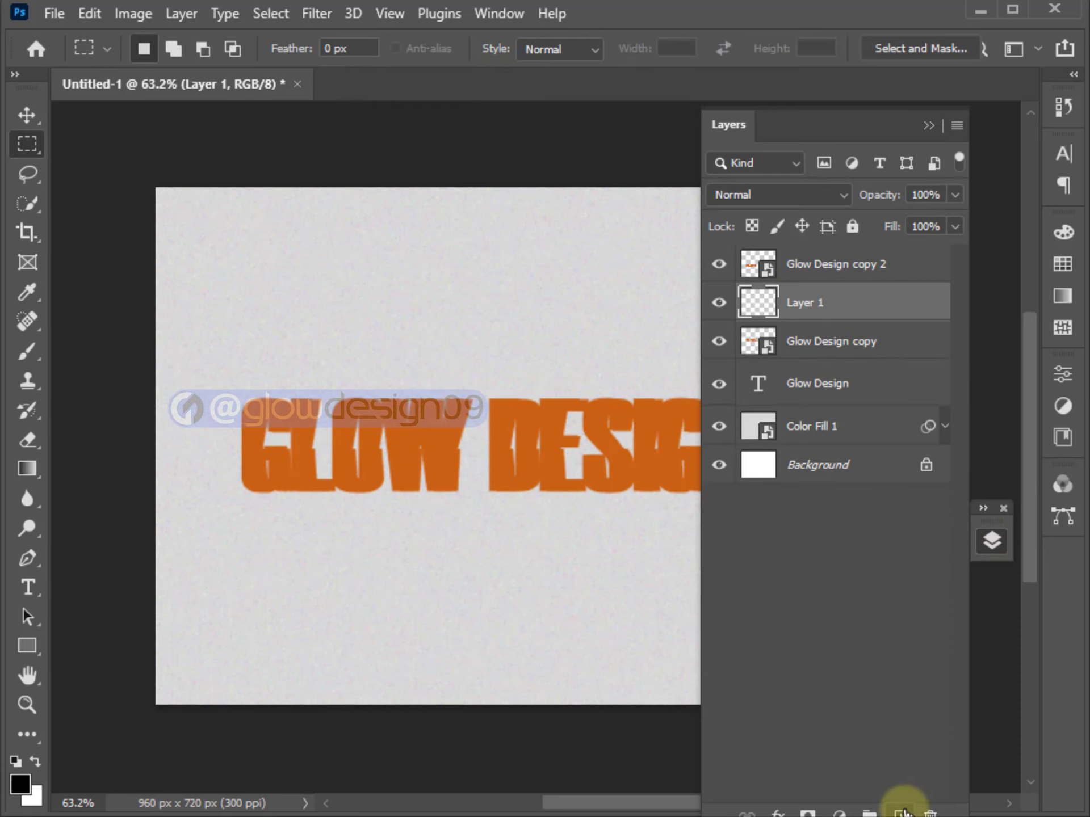
pyautogui.rightClick(805, 325)
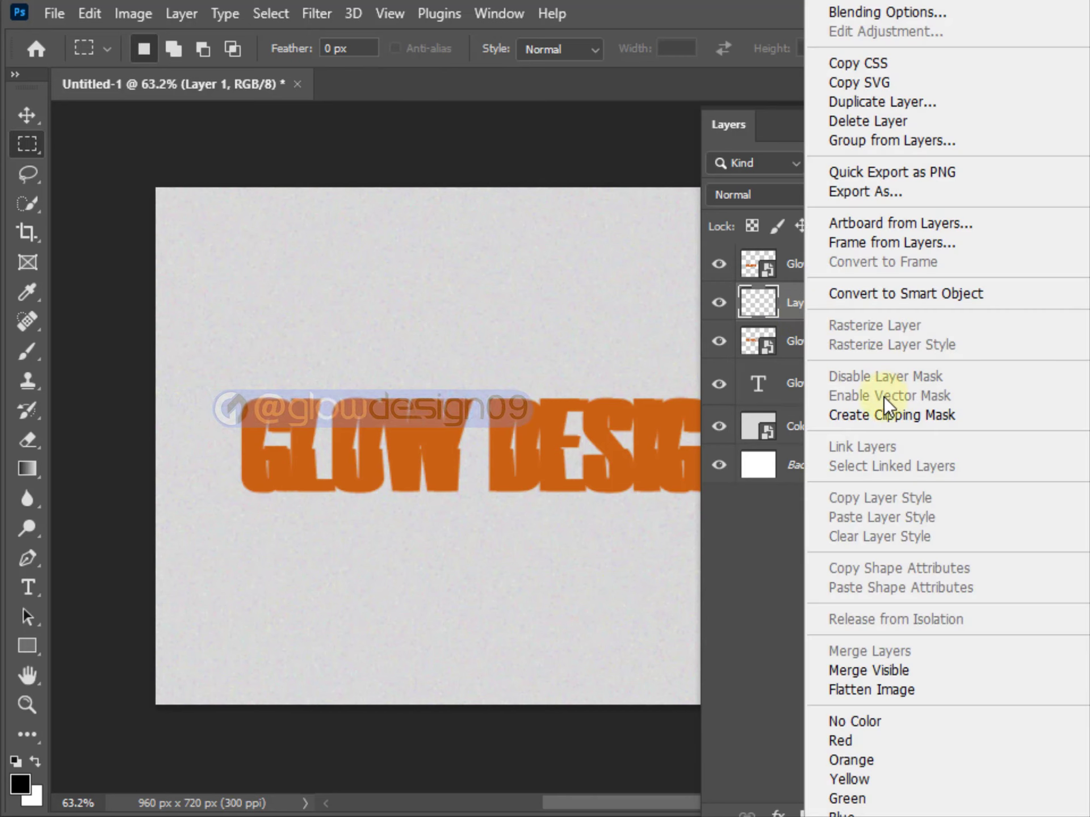
pyautogui.click(881, 418)
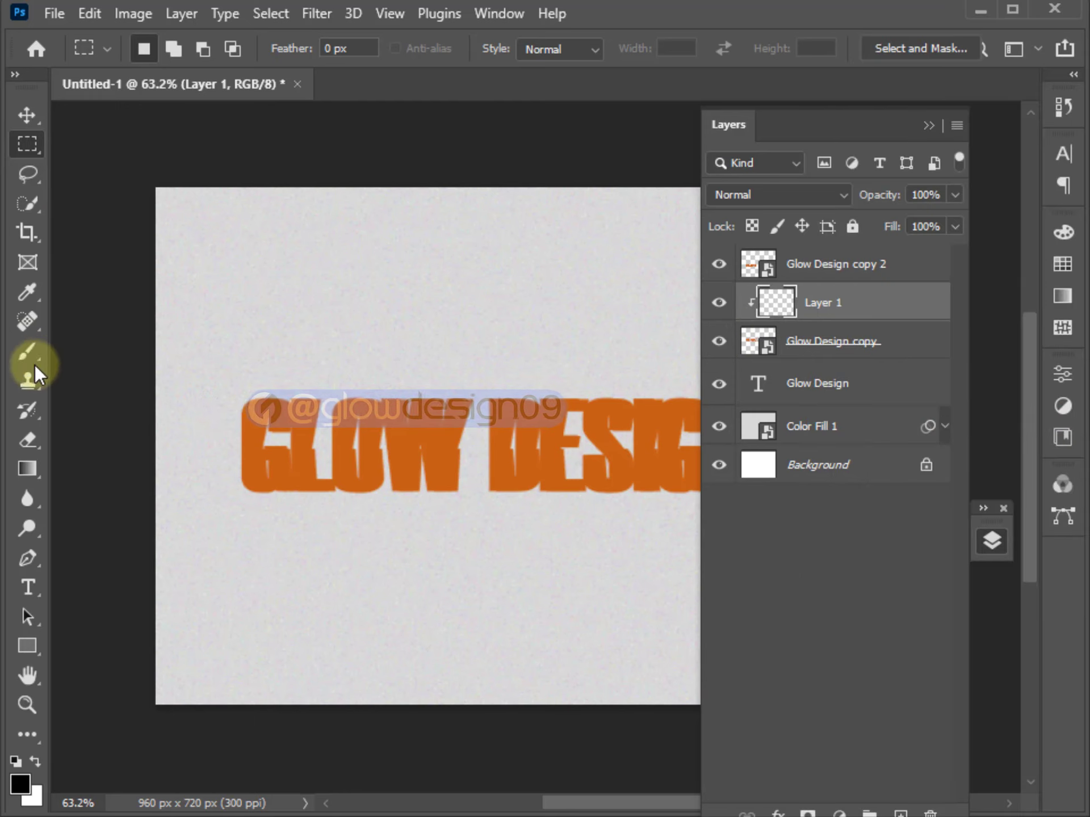
# Fill the clipped Layer 1 with a vertical linear gradient from cyan at the top of the lettering to white at the split line.
pyautogui.click(27, 469)
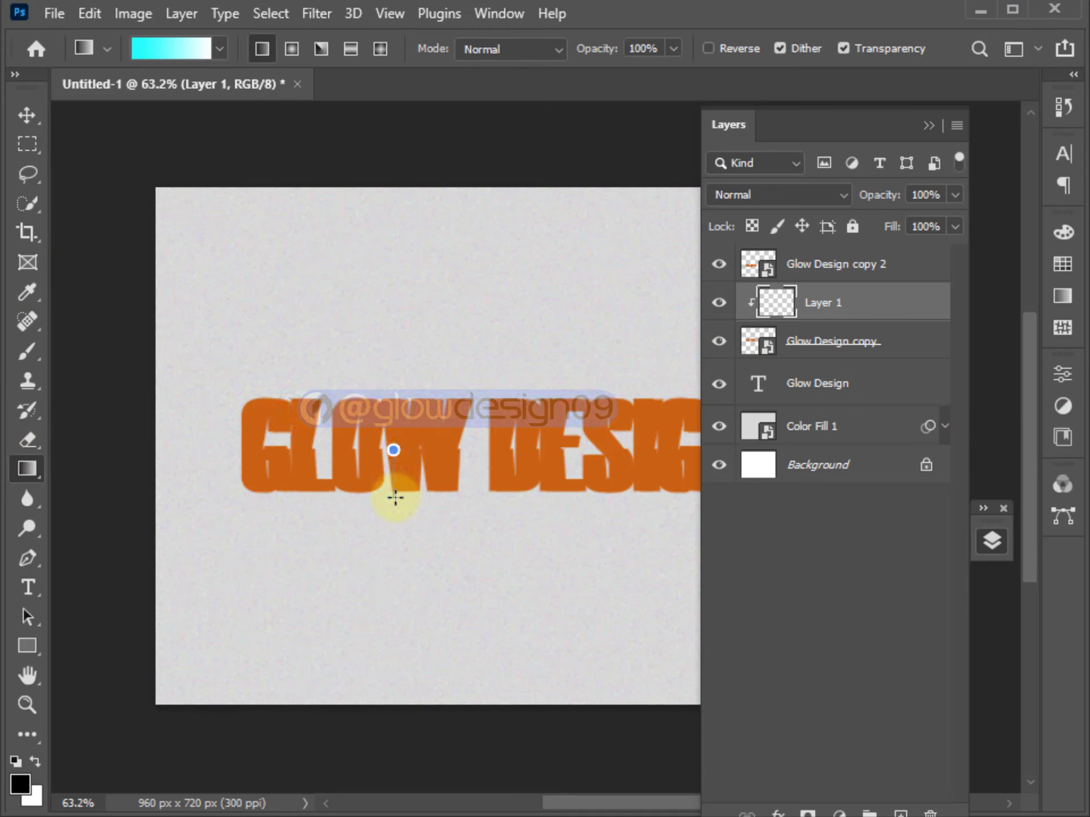
pyautogui.moveTo(395, 492); pyautogui.dragTo(390, 494)
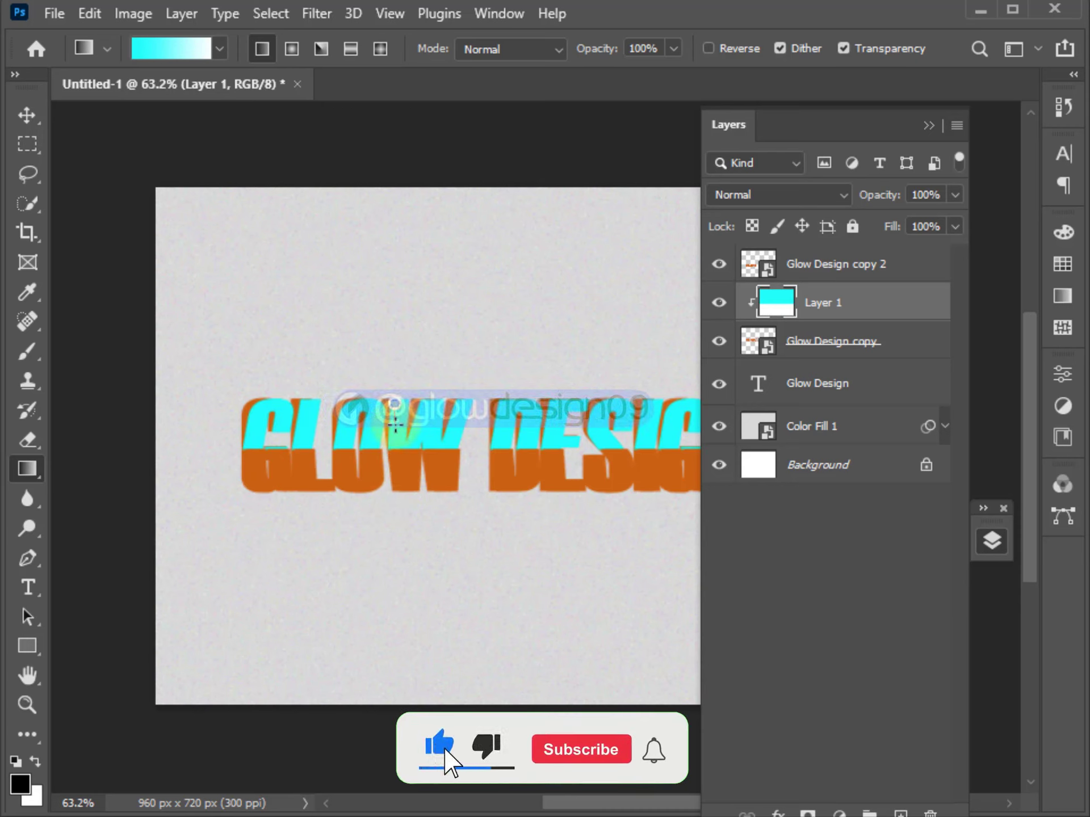
pyautogui.moveTo(397, 399); pyautogui.dragTo(396, 447)
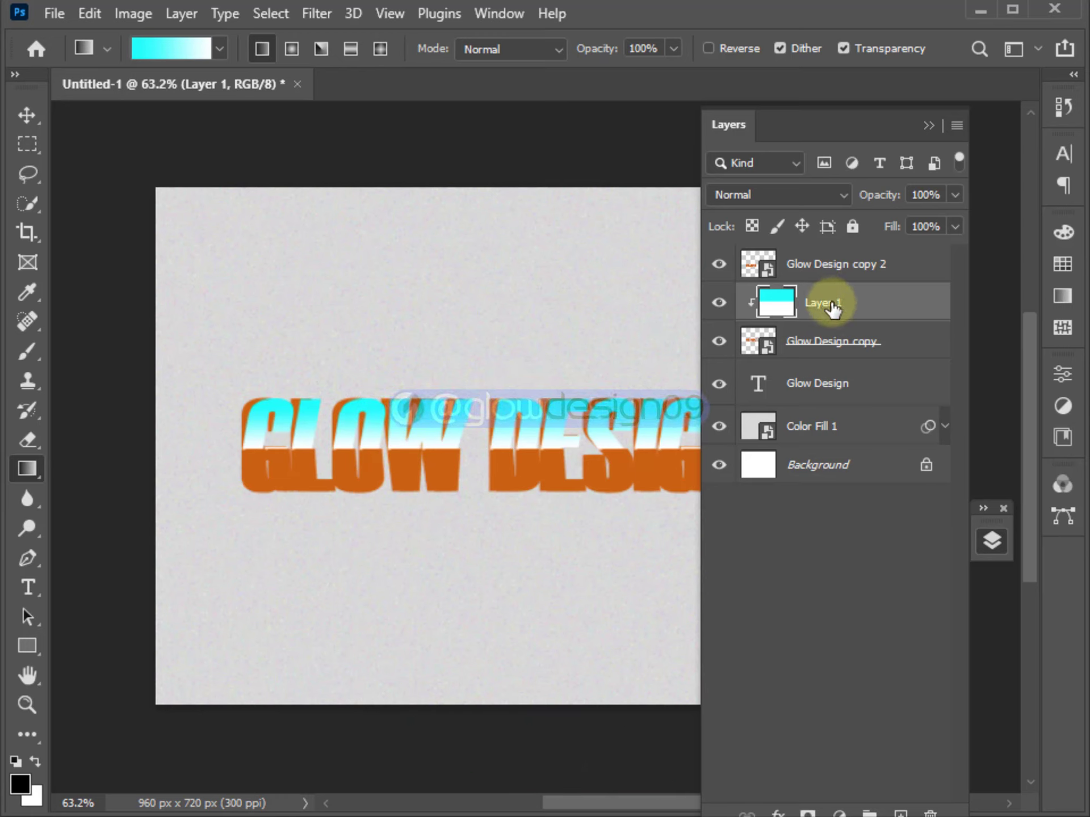
# Duplicate the gradient Layer 1, place the copy above Glow Design copy 2 and clip it to that layer.
pyautogui.moveTo(835, 310); pyautogui.dragTo(903, 813)
pyautogui.moveTo(845, 306); pyautogui.dragTo(838, 262)
pyautogui.rightClick(834, 263)
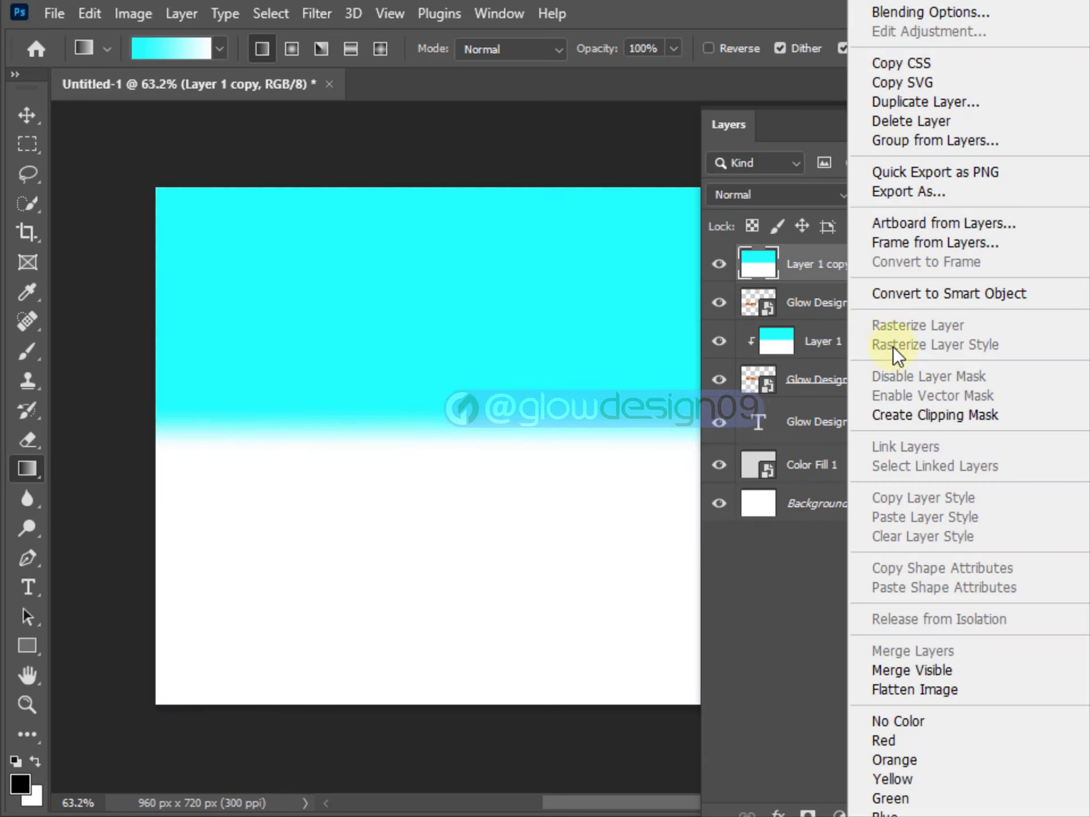
pyautogui.click(904, 412)
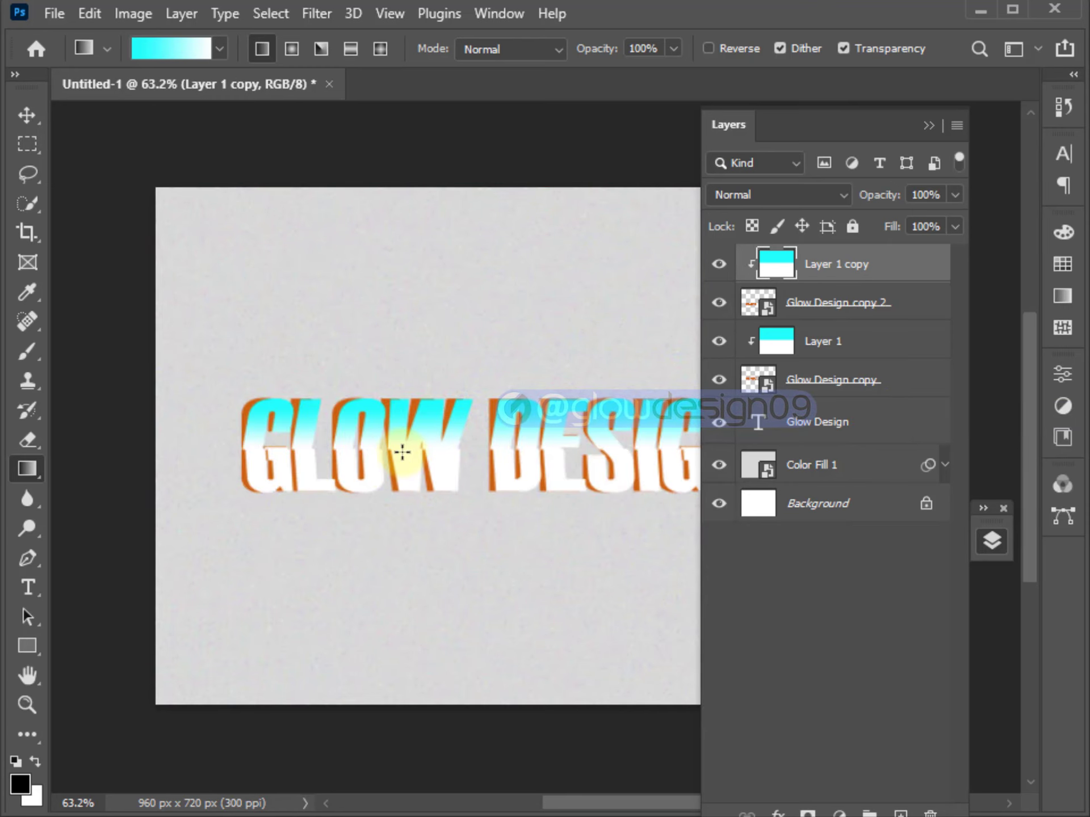
# Redraw the gradient on Layer 1 copy upward, from cyan at the bottom of the lettering to white at the split line.
pyautogui.moveTo(402, 452); pyautogui.dragTo(402, 488)
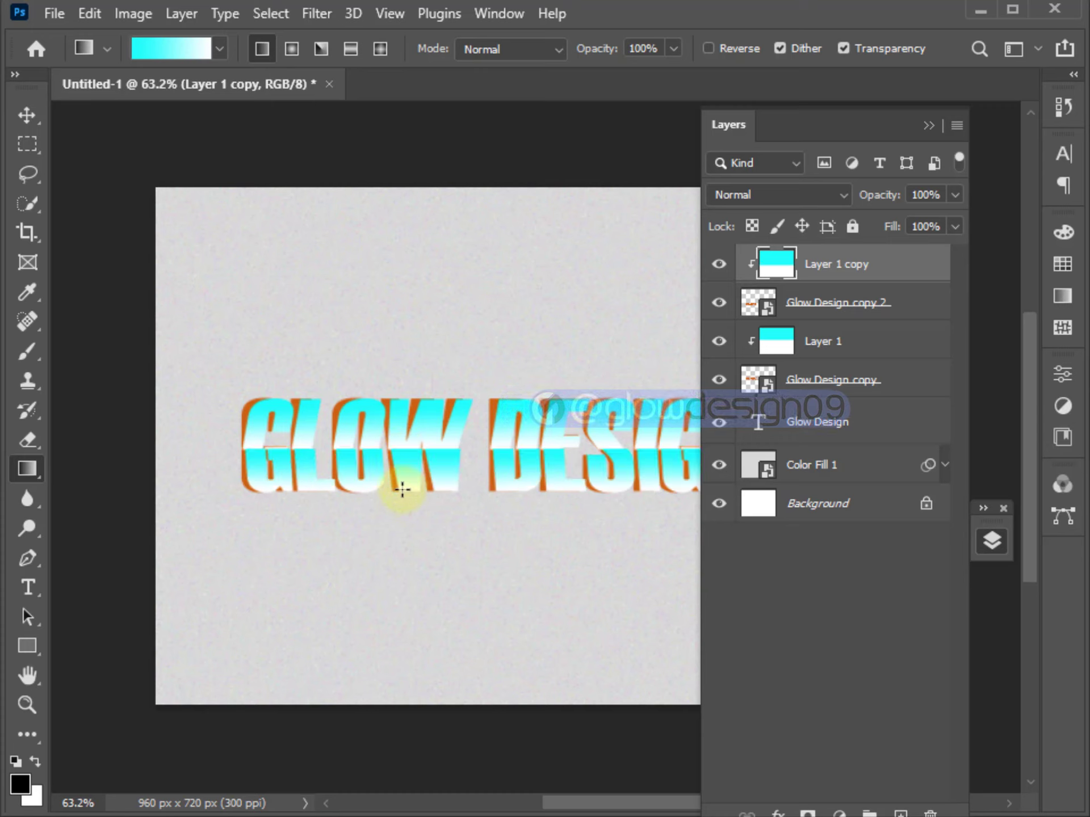
pyautogui.moveTo(402, 490); pyautogui.dragTo(403, 452)
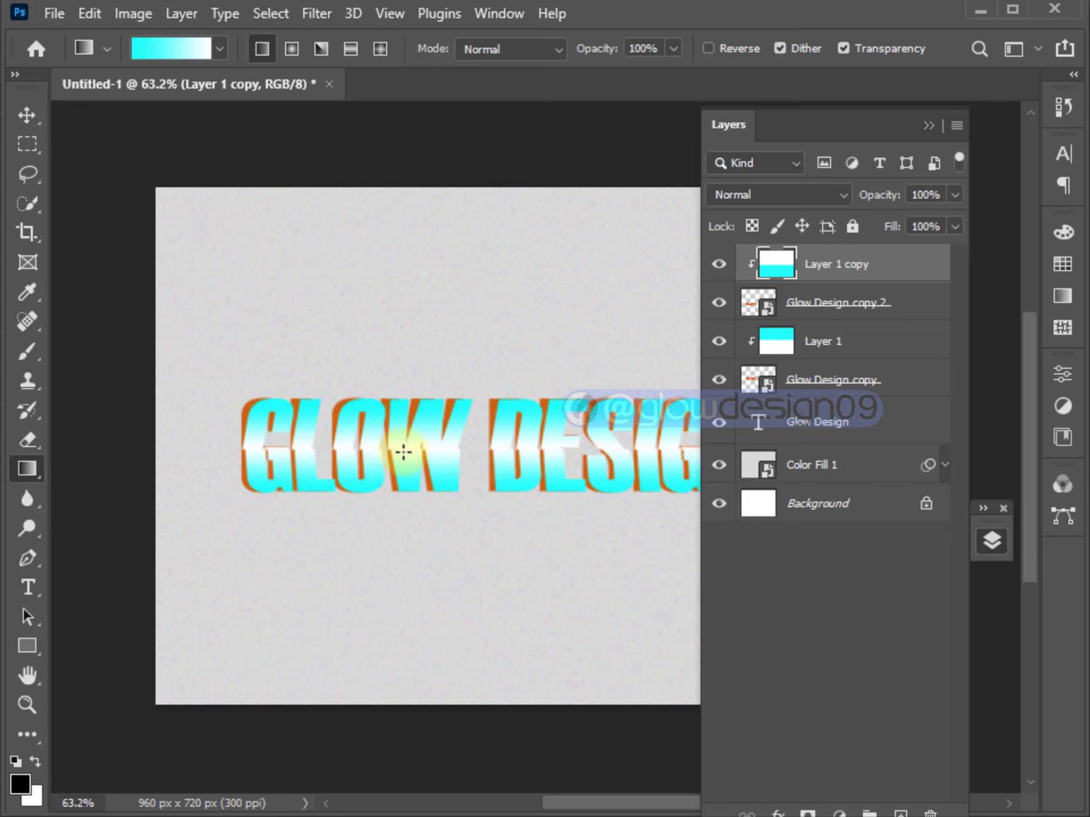
# Reposition Glow Design copy 2 with Free Transform to X 480 px, Y 359 px, so the lower half meets the upper half.
pyautogui.click(24, 115)
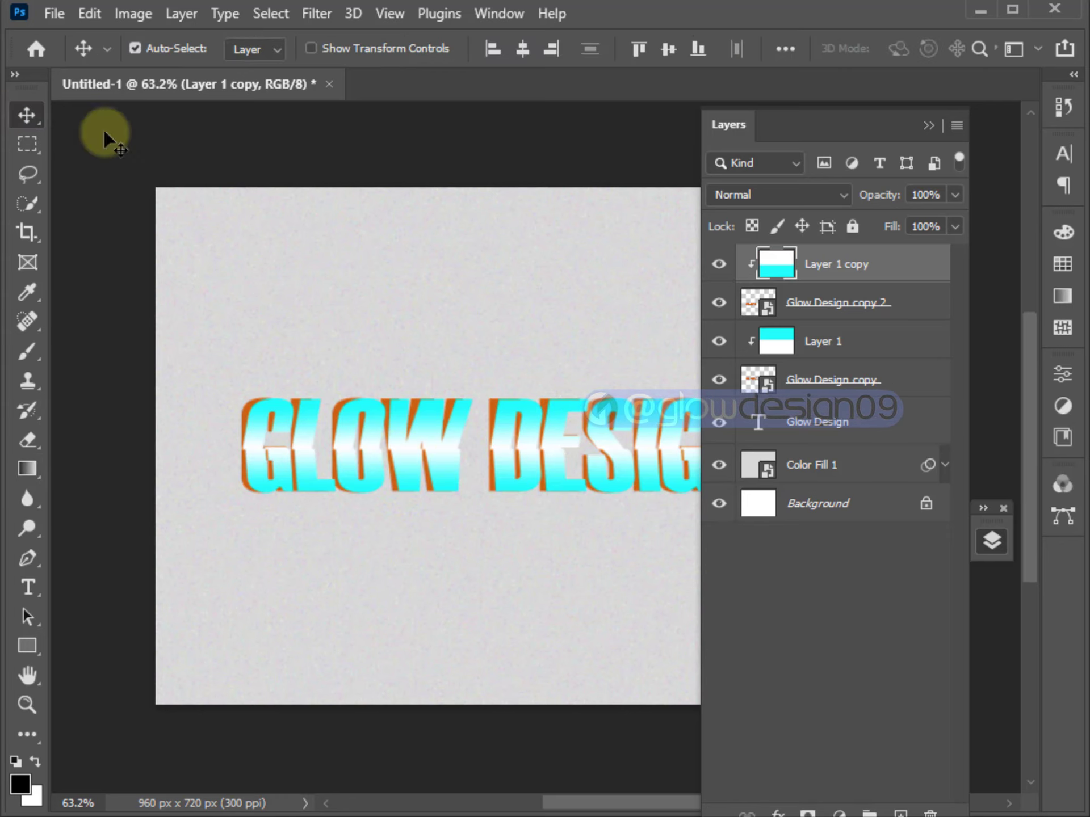
pyautogui.click(814, 309)
pyautogui.hotkey('ctrl', 't')
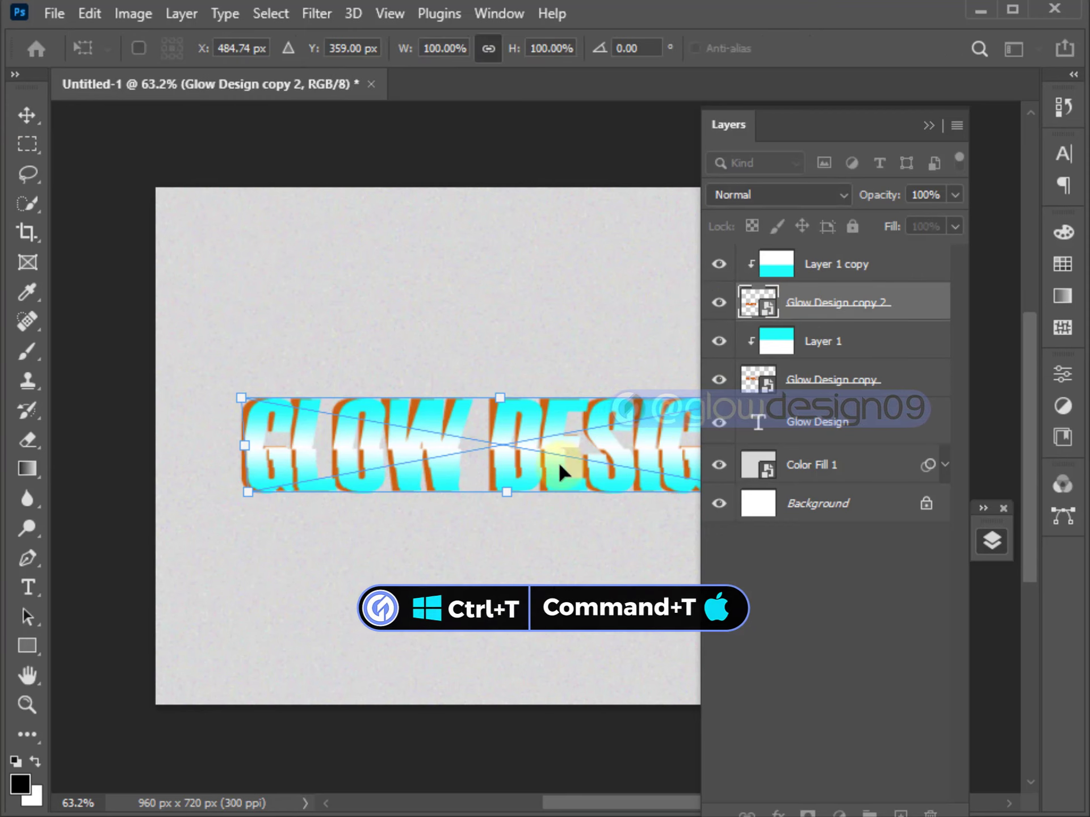
pyautogui.moveTo(536, 469); pyautogui.dragTo(531, 471)
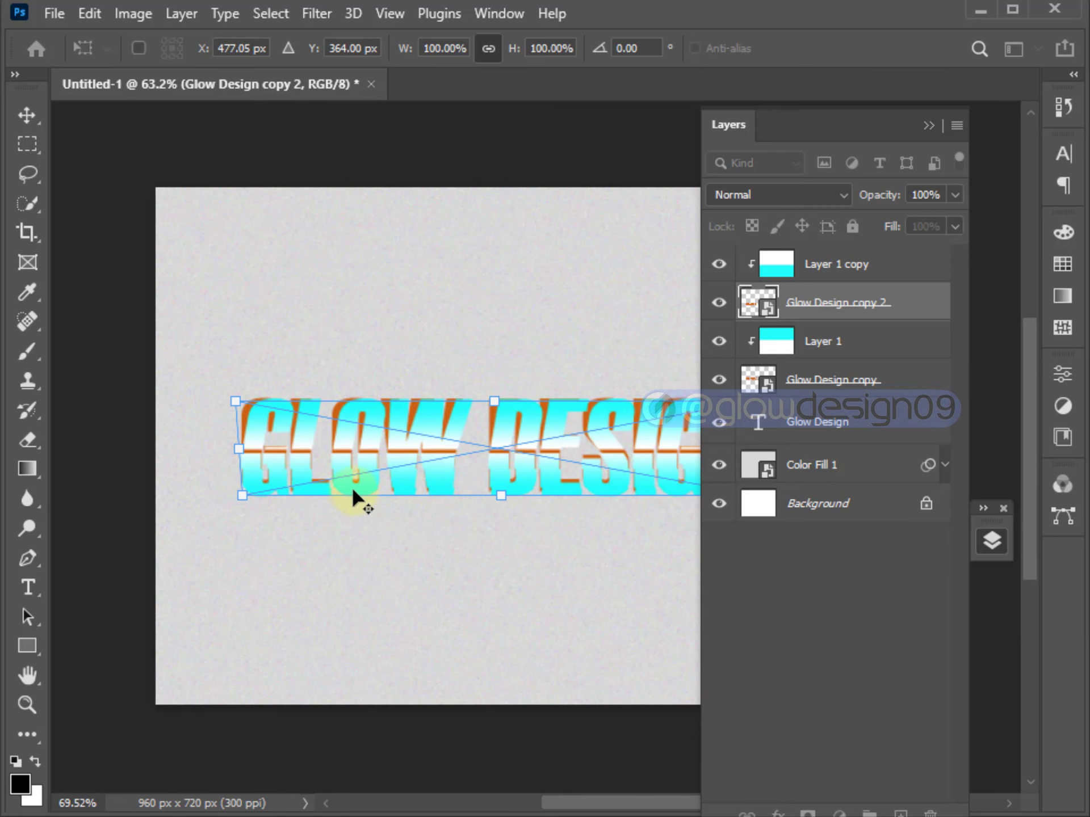
pyautogui.scroll(8, 352, 491)
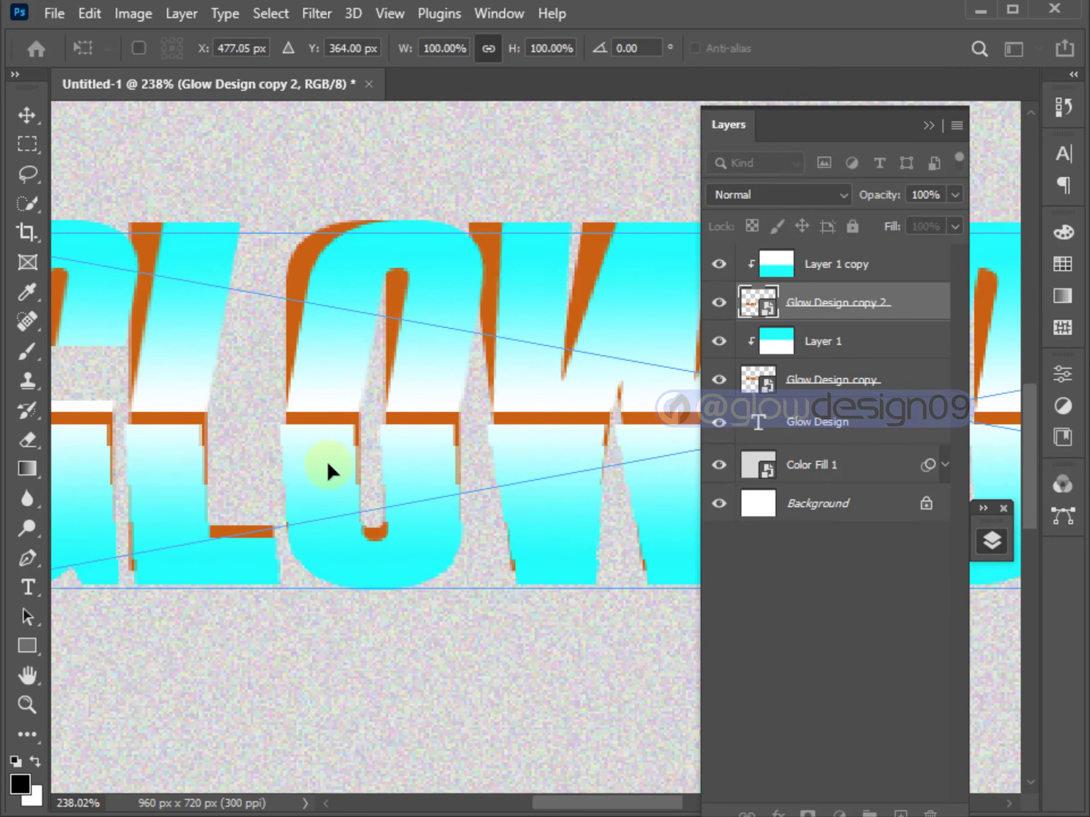
pyautogui.moveTo(328, 463); pyautogui.dragTo(333, 455)
pyautogui.scroll(-4, 385, 448)
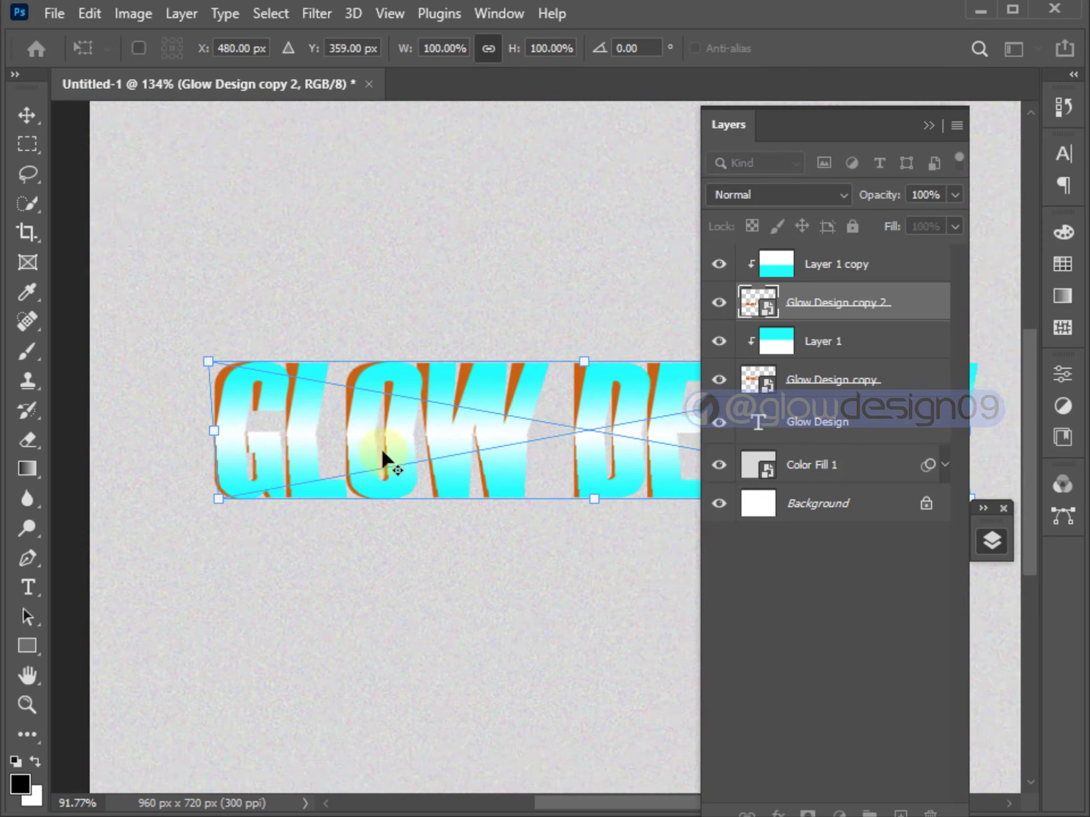
pyautogui.scroll(-3, 380, 447)
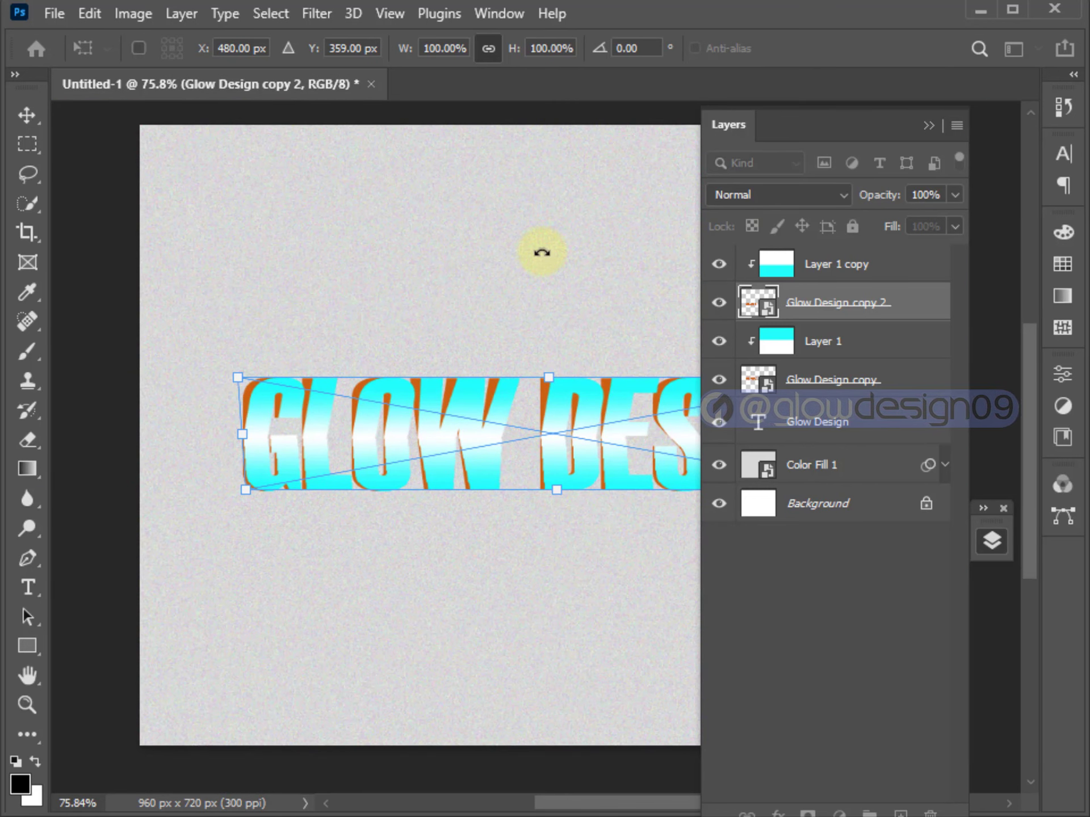
pyautogui.click(927, 125)
pyautogui.press('Return')
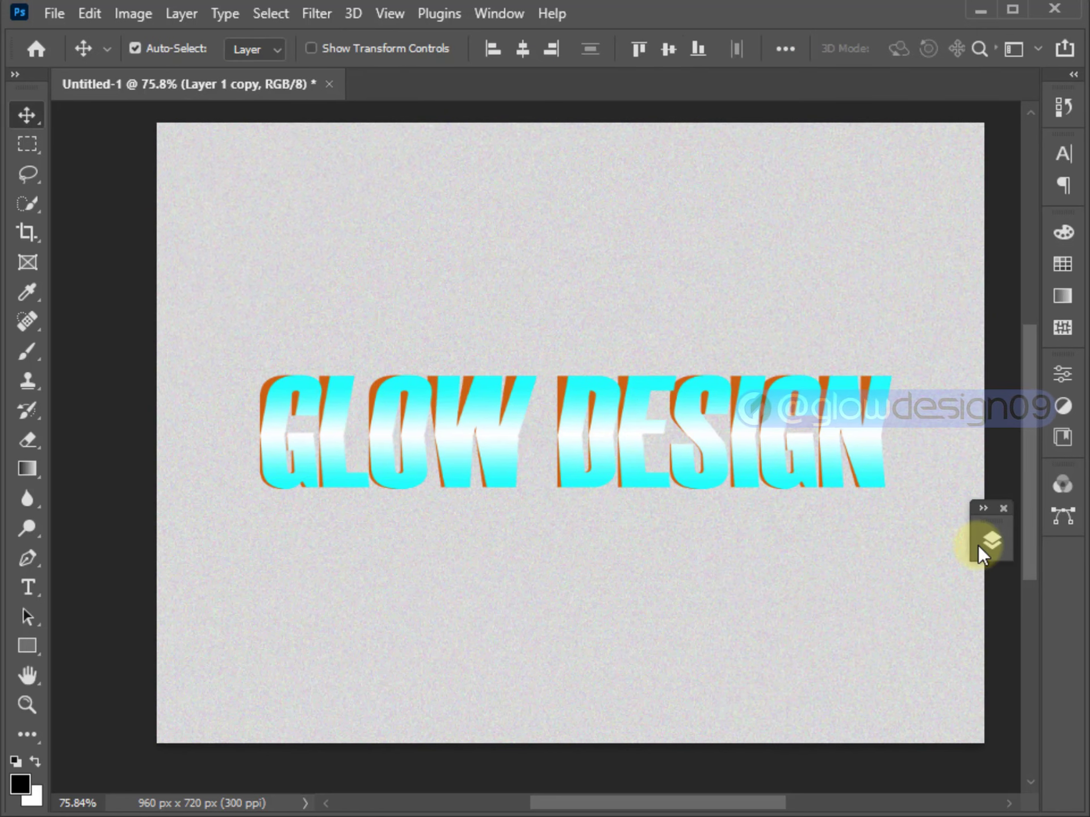
# Skew Glow Design copy 2 a little more by shifting its bottom edge right, to a centre X of about 483 px.
pyautogui.click(990, 543)
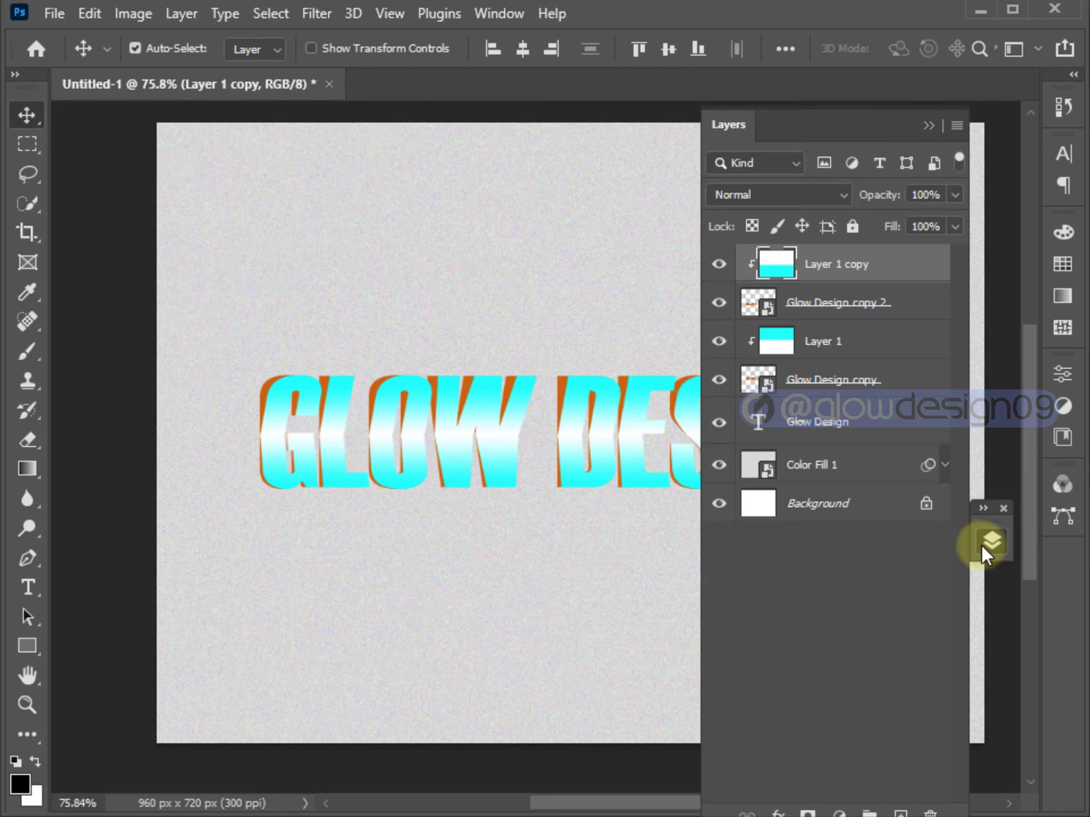
pyautogui.click(861, 317)
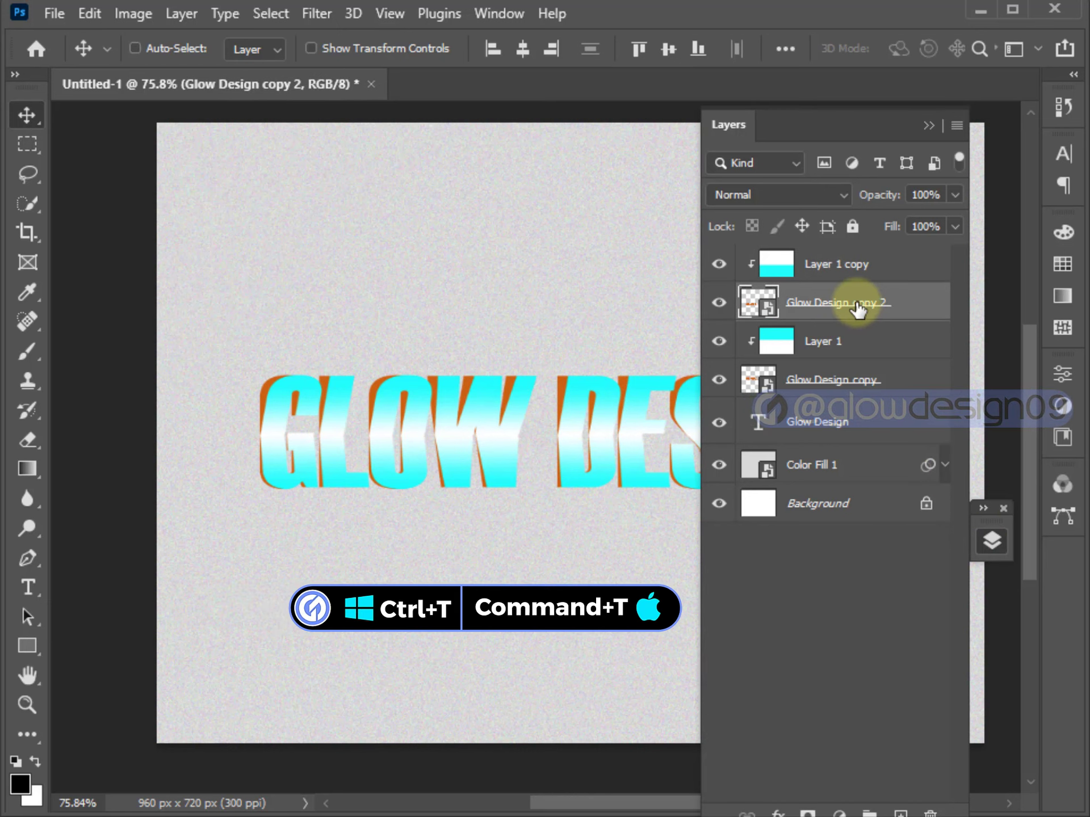
pyautogui.hotkey('ctrl', 't')
pyautogui.rightClick(570, 454)
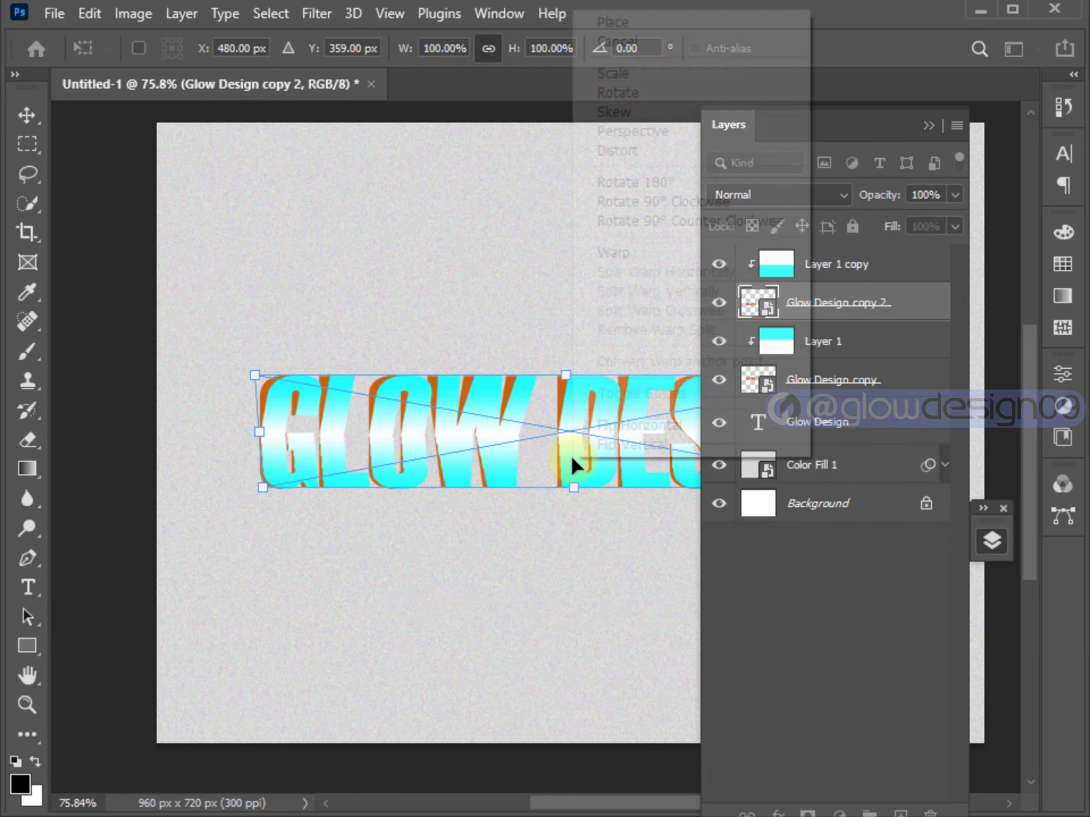
pyautogui.click(631, 121)
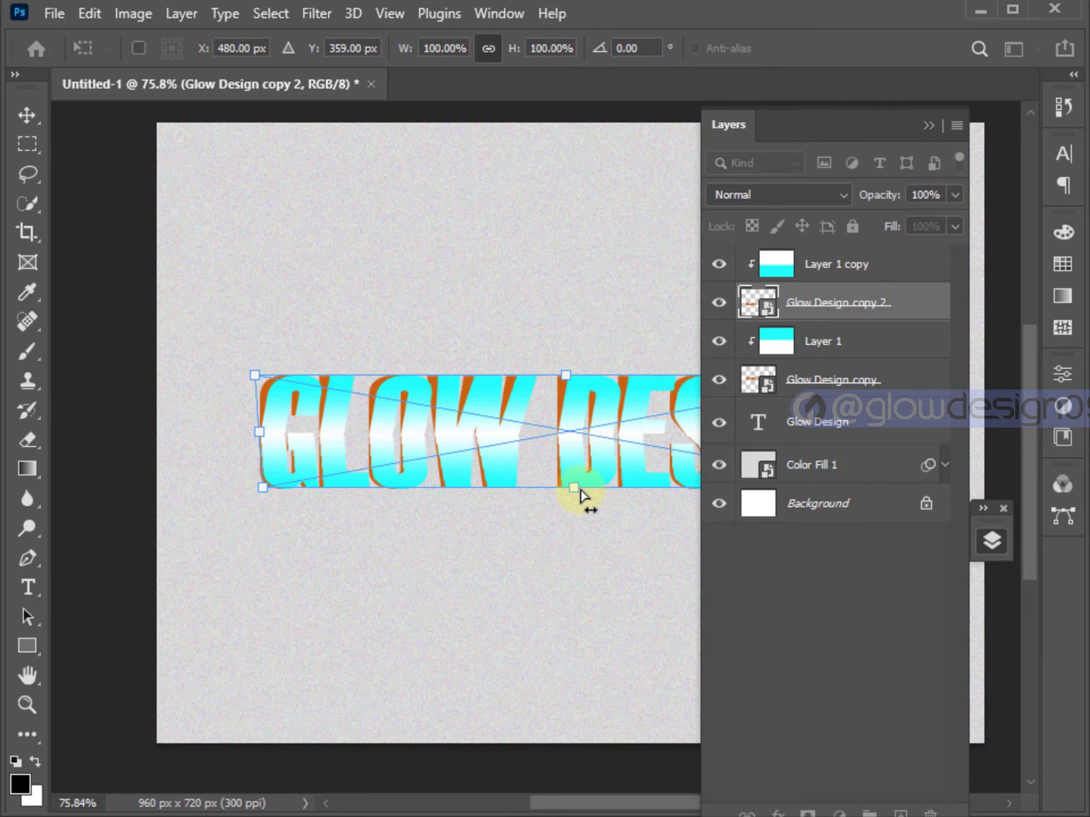
pyautogui.moveTo(584, 496); pyautogui.dragTo(586, 496)
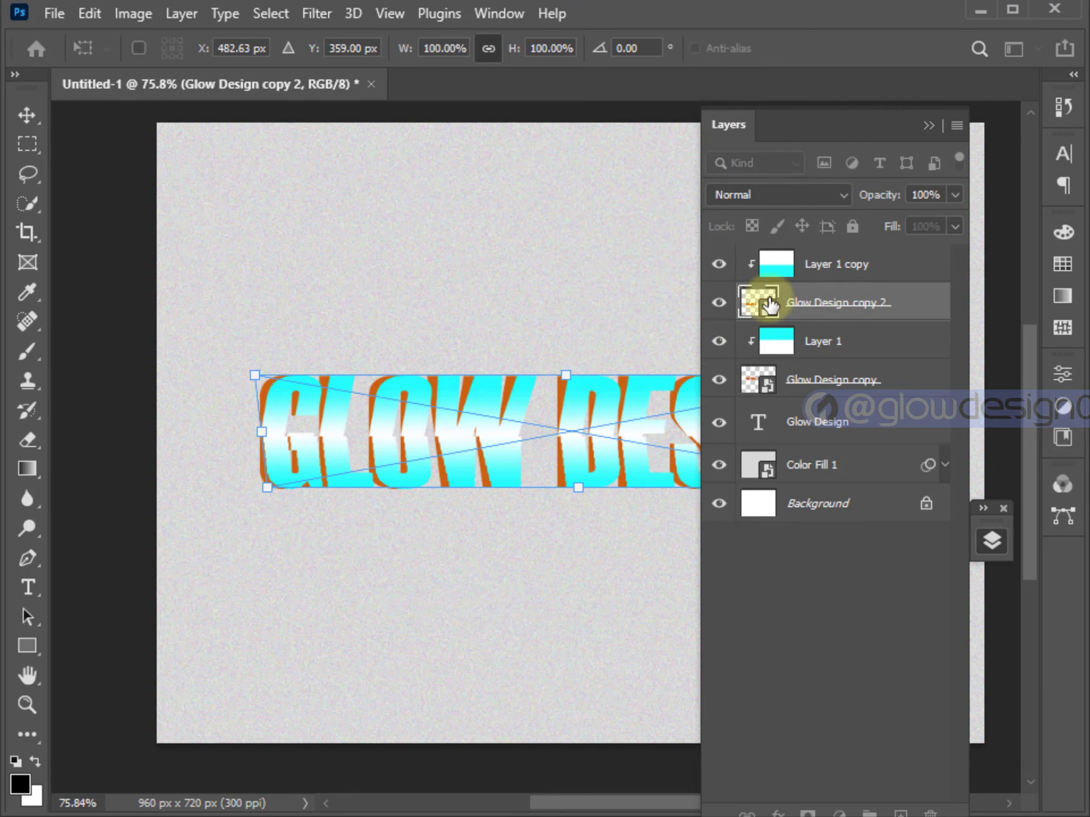
pyautogui.press('Return')
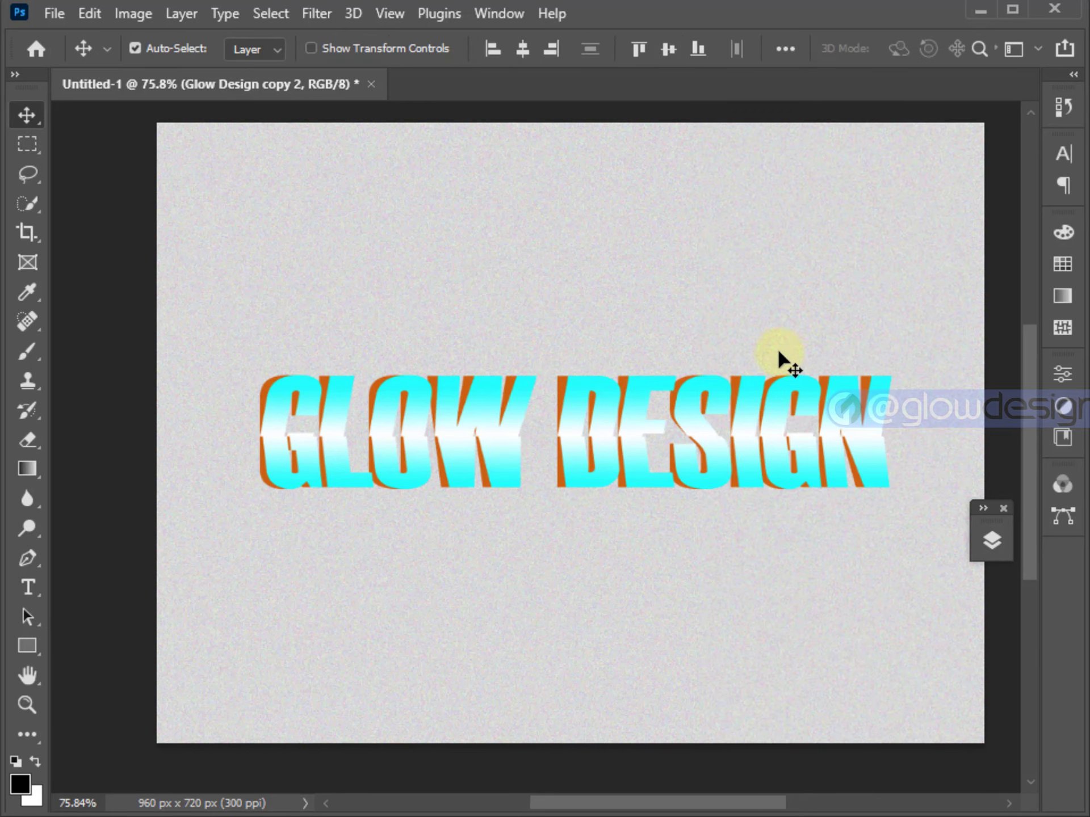
# Move Glow Design copy 2 with Free Transform to about X 480.06 px, Y 358.60 px, aligning the two halves at the split line.
pyautogui.hotkey('ctrl', 't')
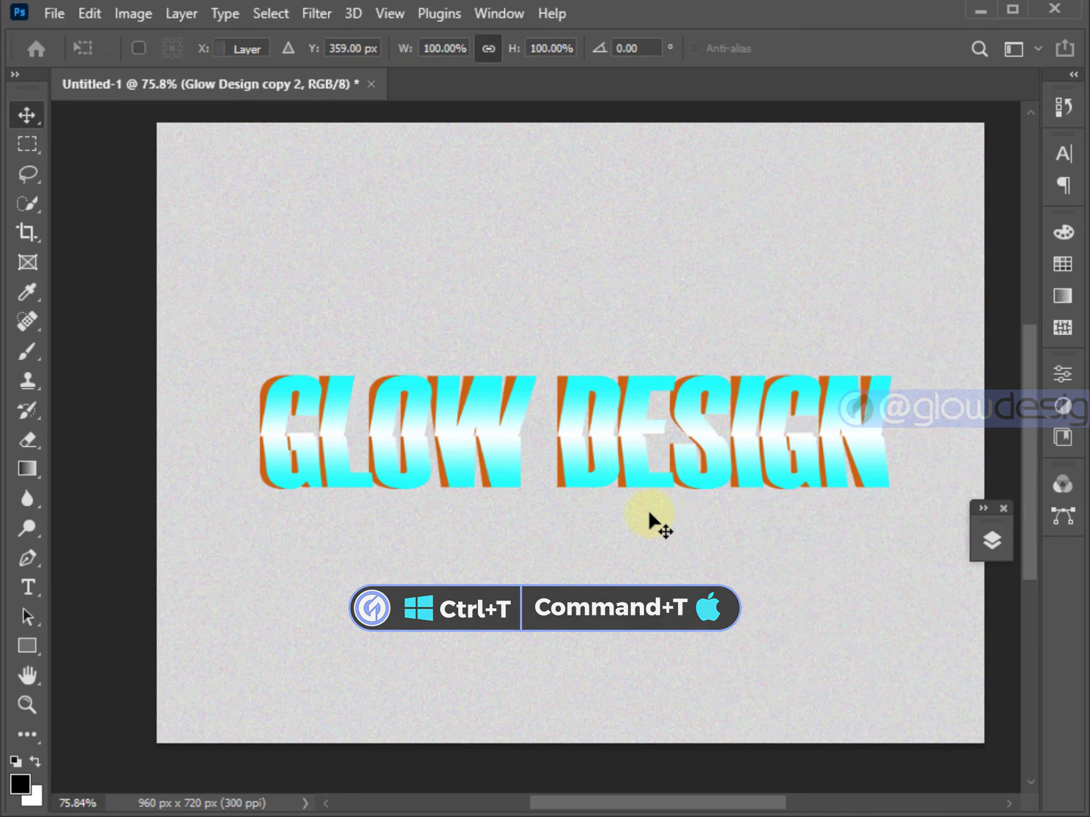
pyautogui.scroll(8, 477, 483)
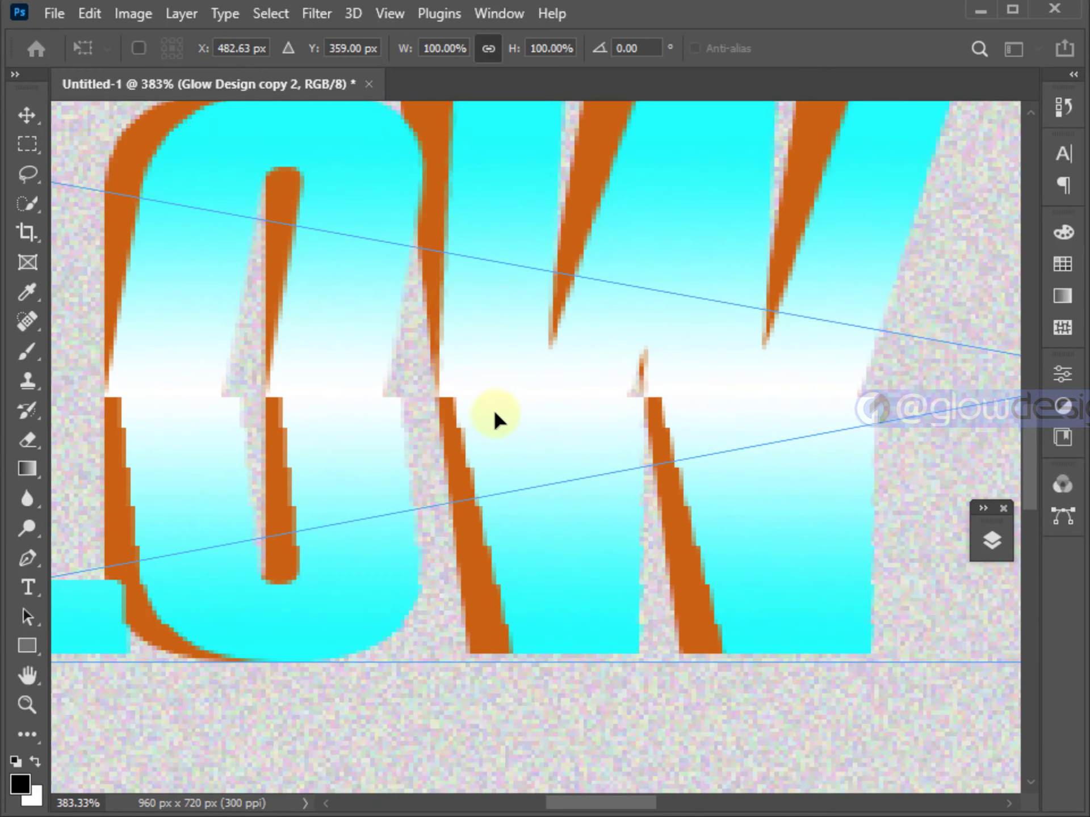
pyautogui.moveTo(494, 413); pyautogui.dragTo(492, 409)
pyautogui.scroll(-8, 491, 410)
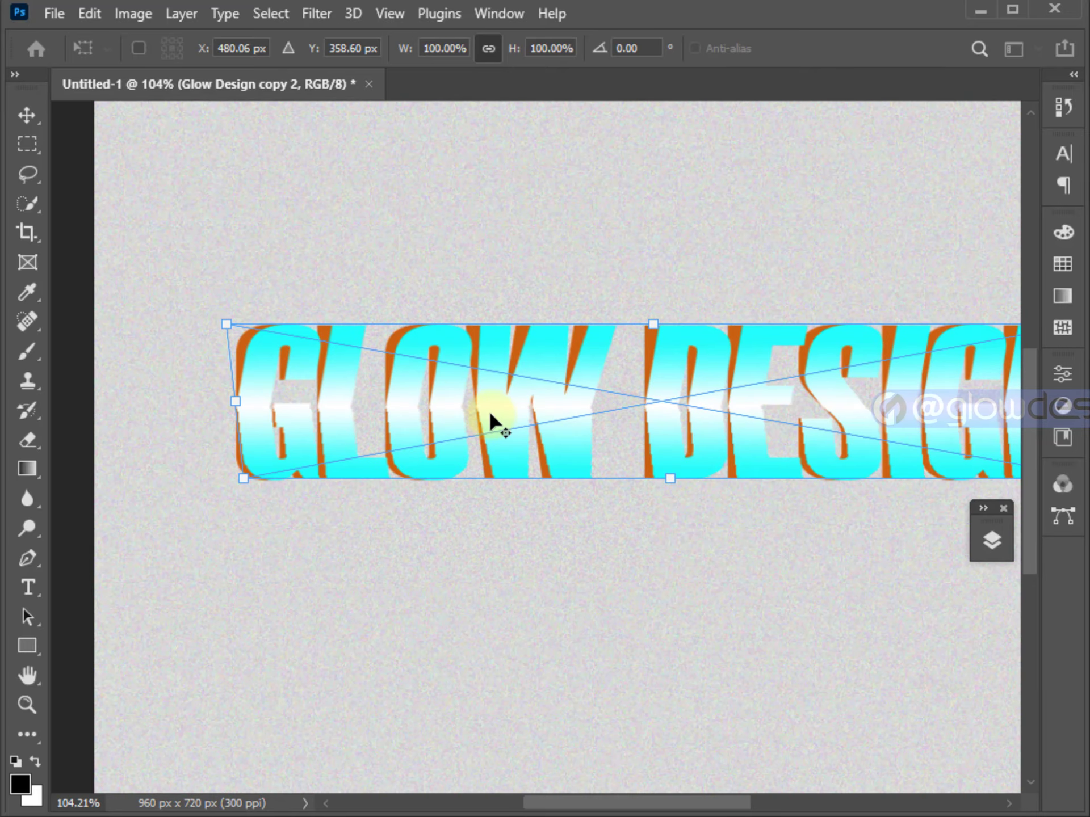
pyautogui.press('Return')
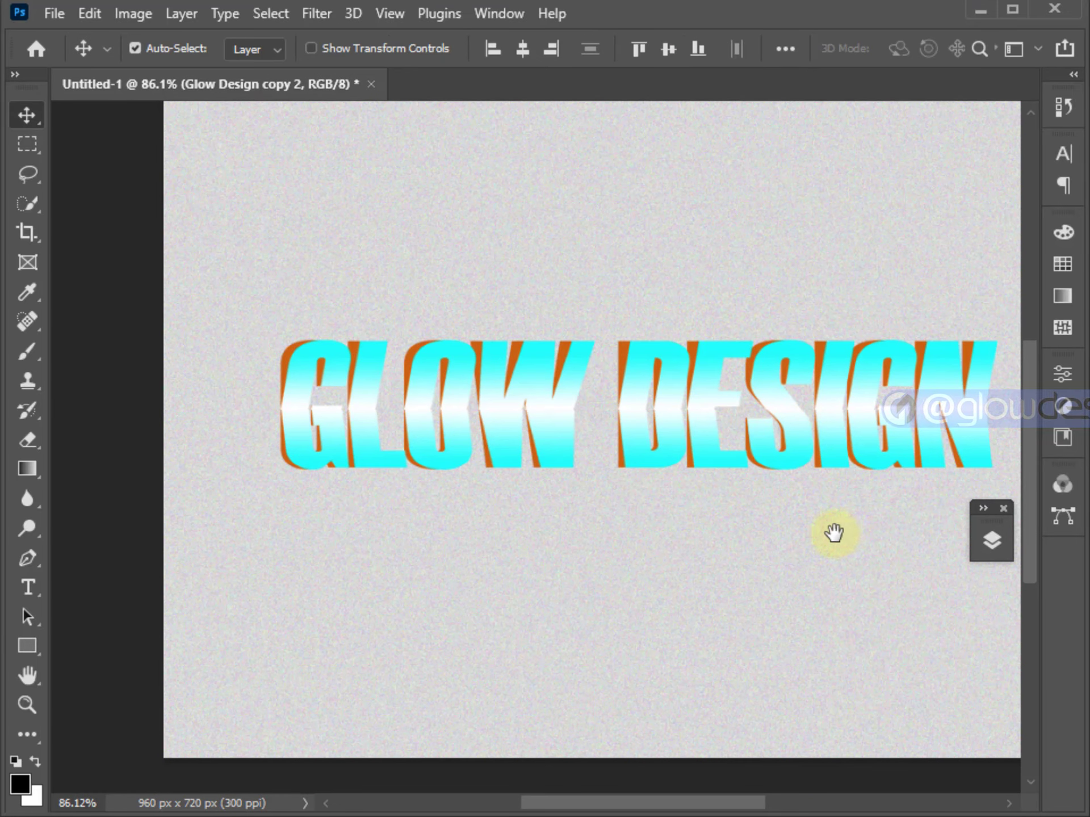
pyautogui.moveTo(834, 532); pyautogui.dragTo(784, 536)
# Add Bevel & Emboss to the Glow Design text layer: Pillow Emboss, Smooth, Depth 1%, Direction Down, Size 4 px, Soften 6 px.
pyautogui.click(991, 543)
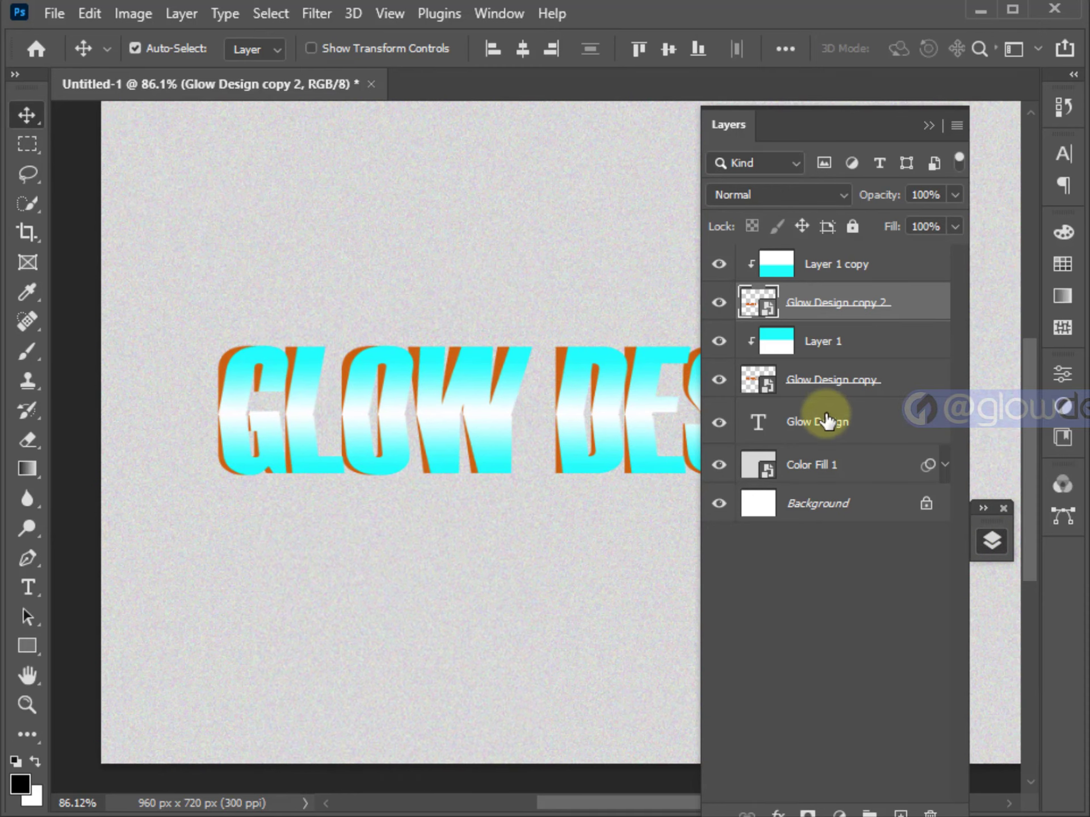
pyautogui.click(819, 427)
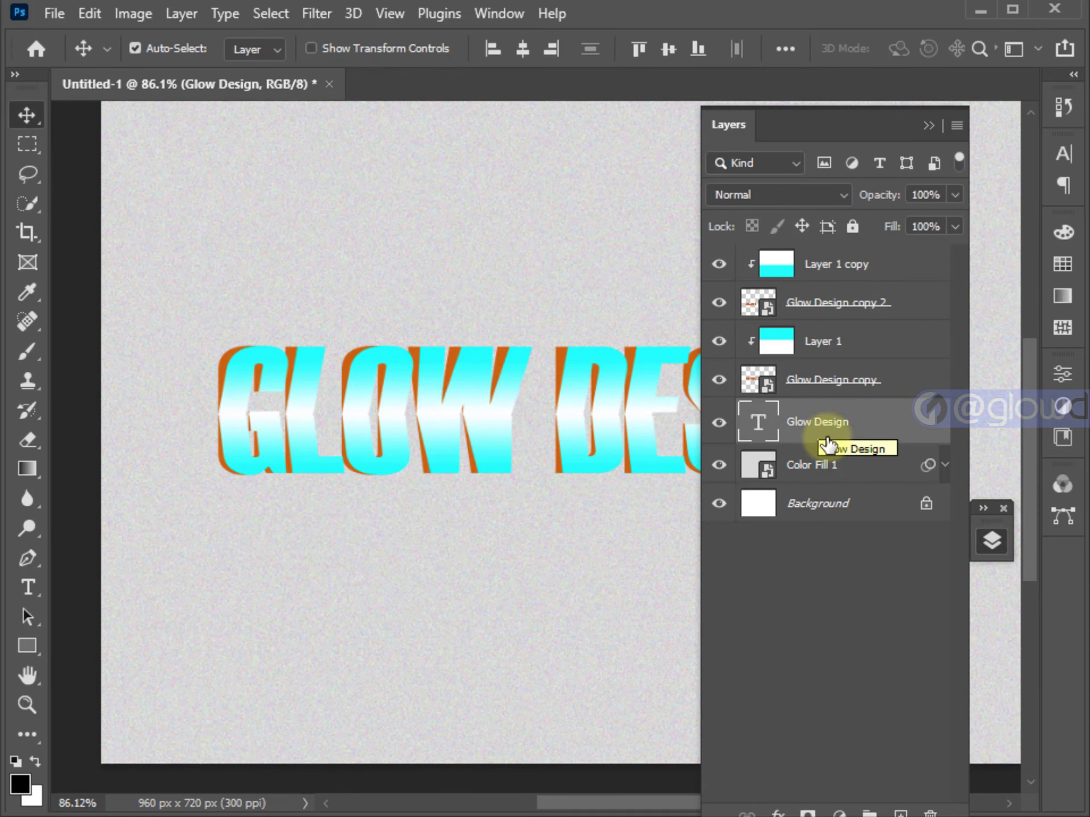
pyautogui.doubleClick(906, 434)
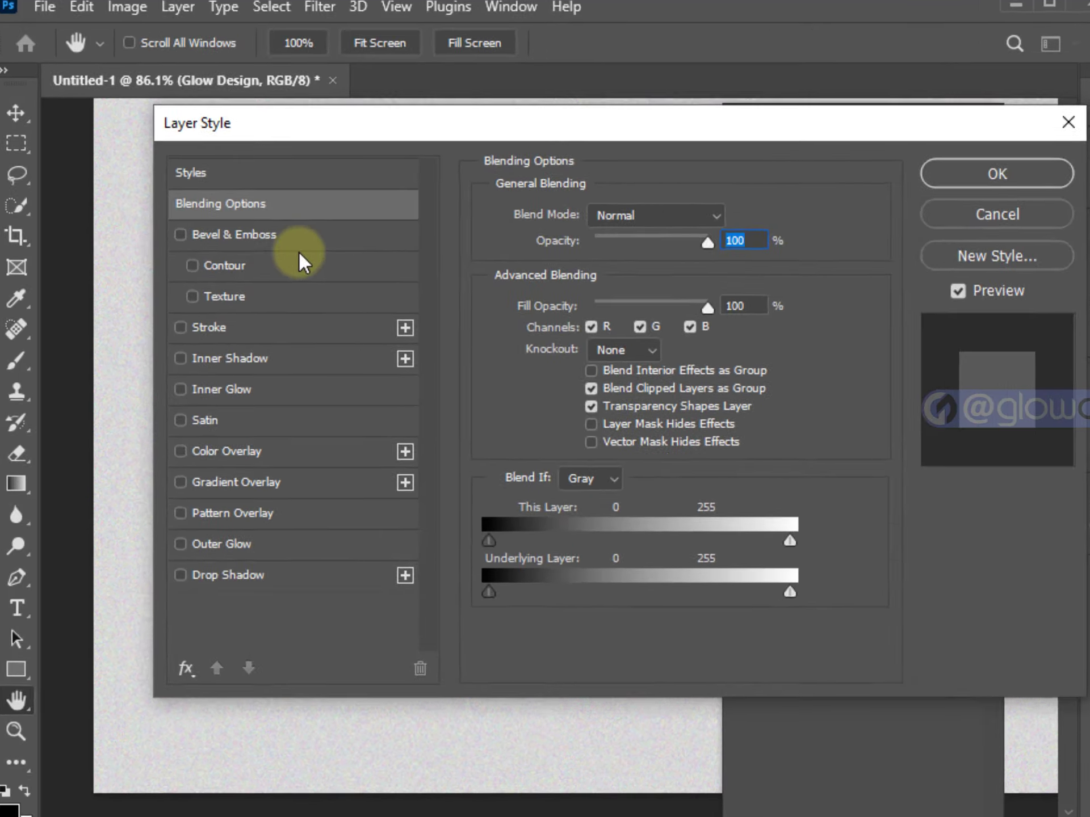
pyautogui.click(301, 261)
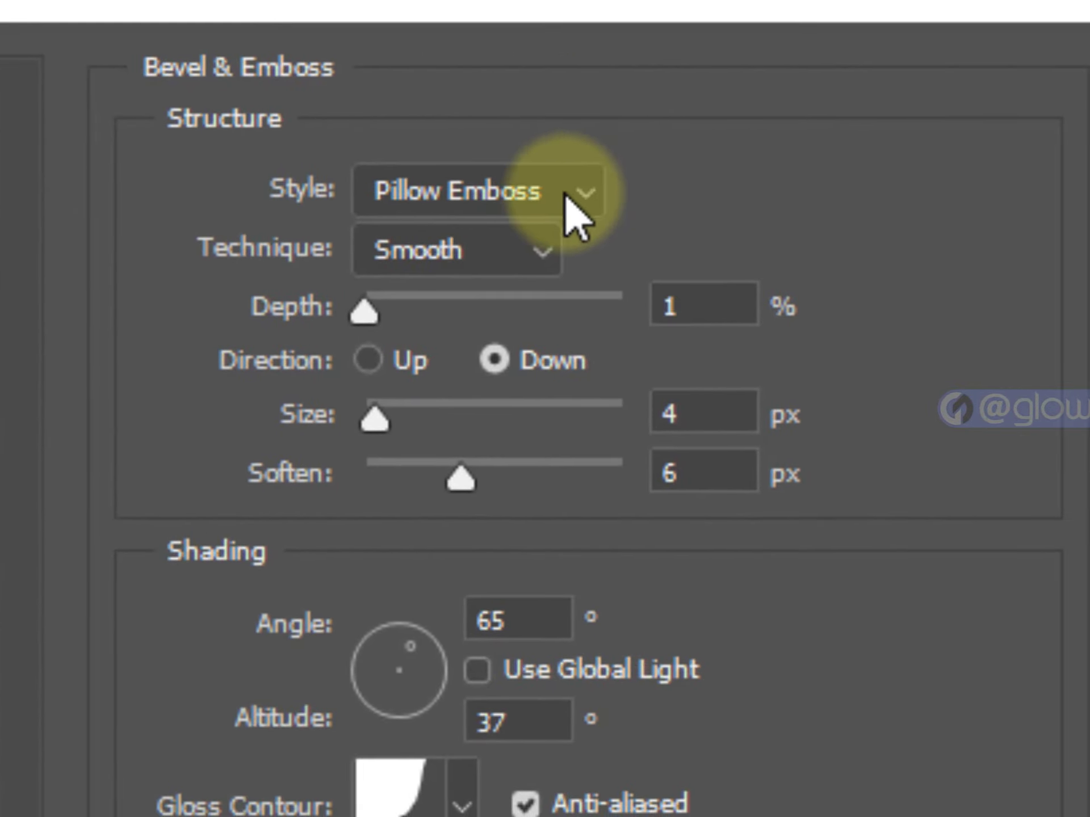
pyautogui.click(566, 194)
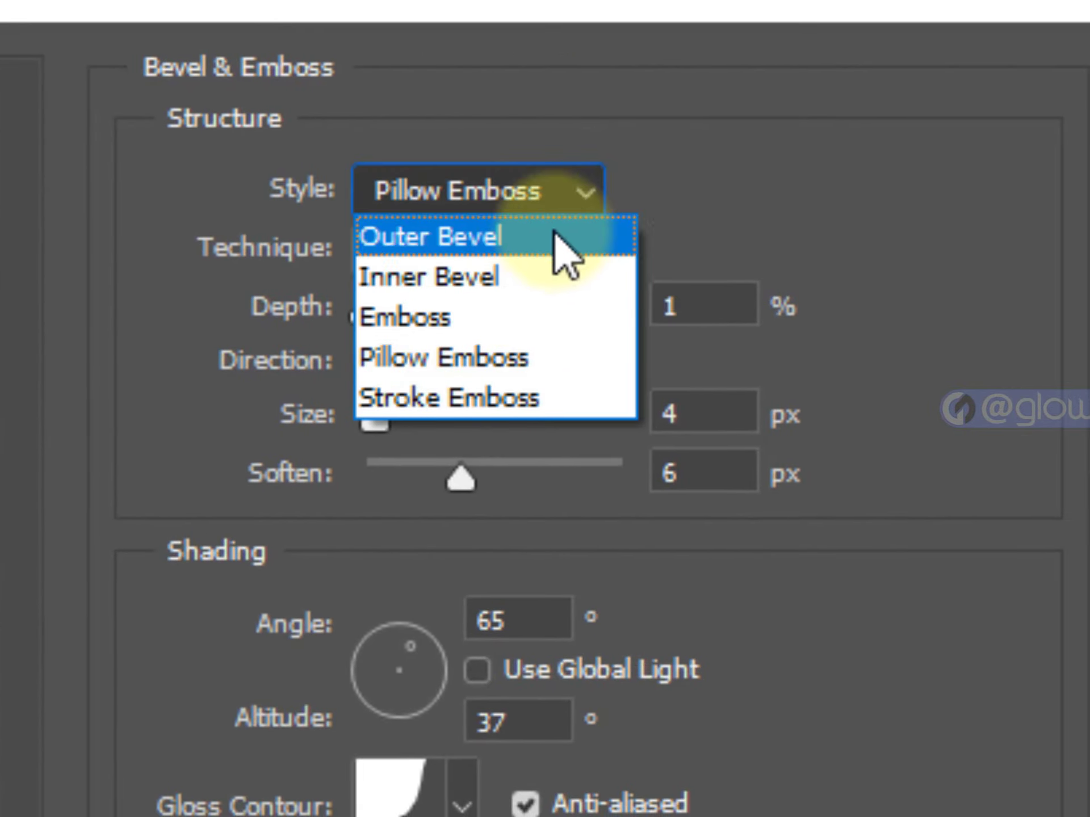
pyautogui.click(507, 356)
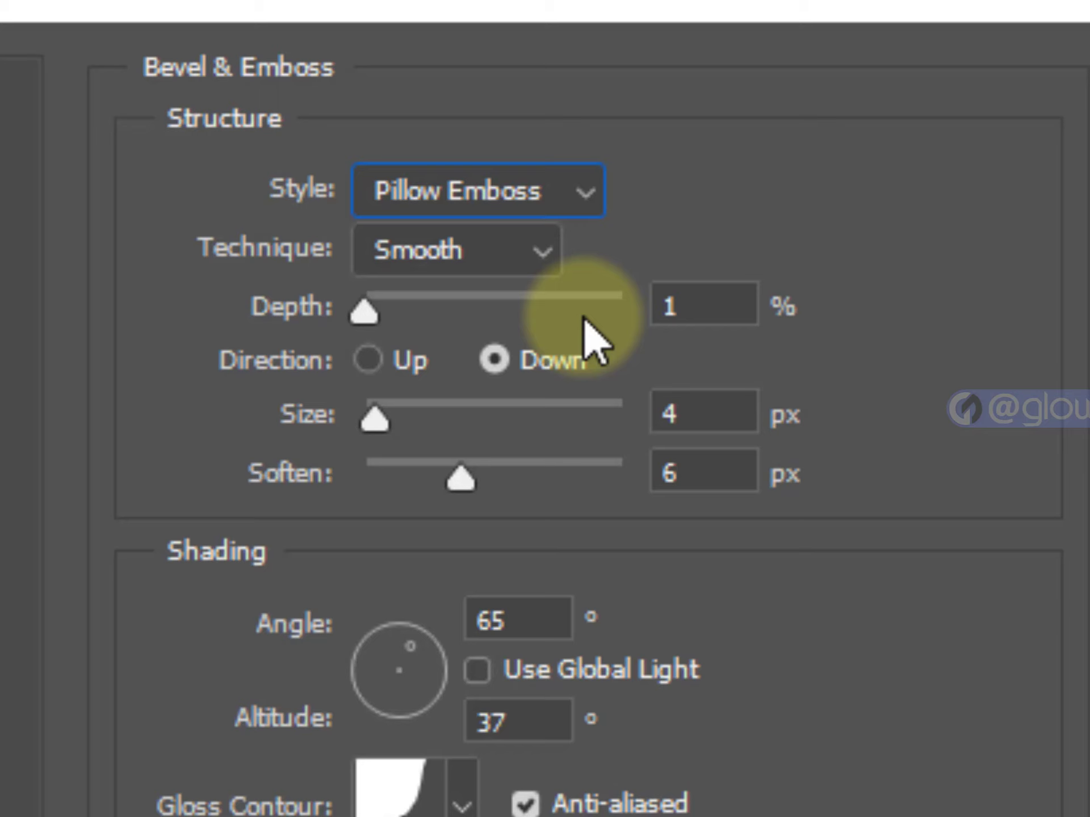
pyautogui.click(664, 304)
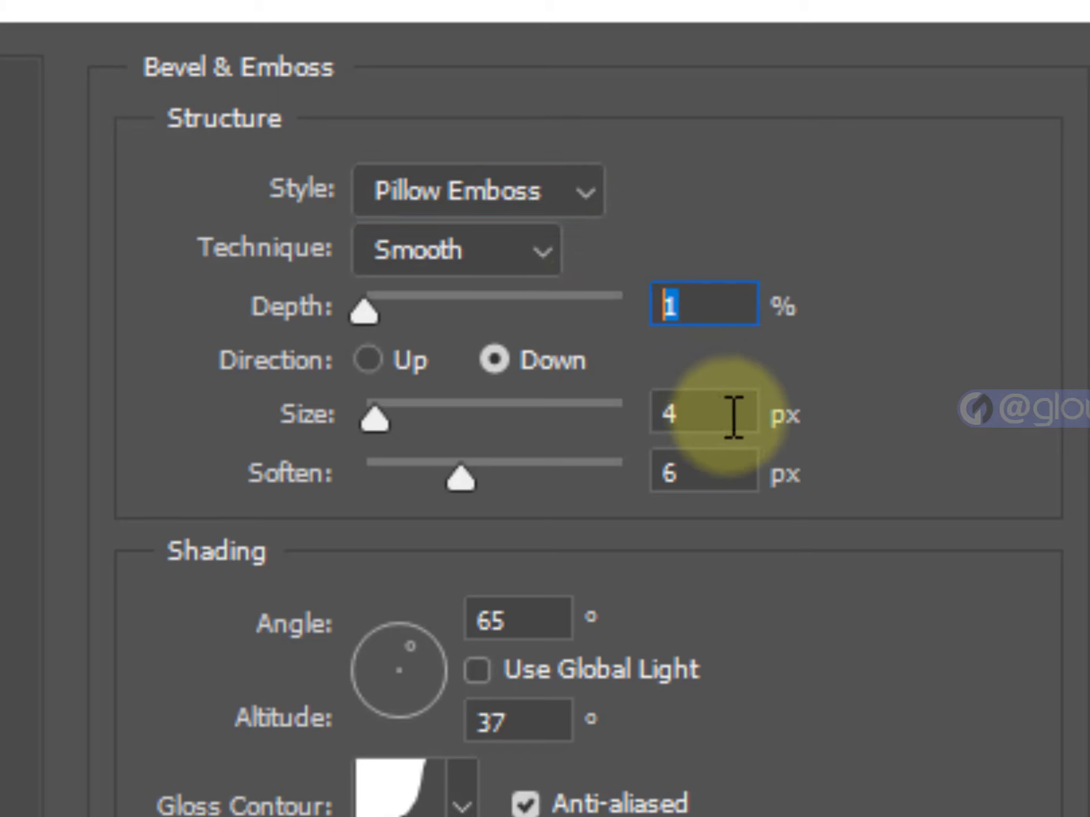
pyautogui.click(677, 417)
pyautogui.click(687, 471)
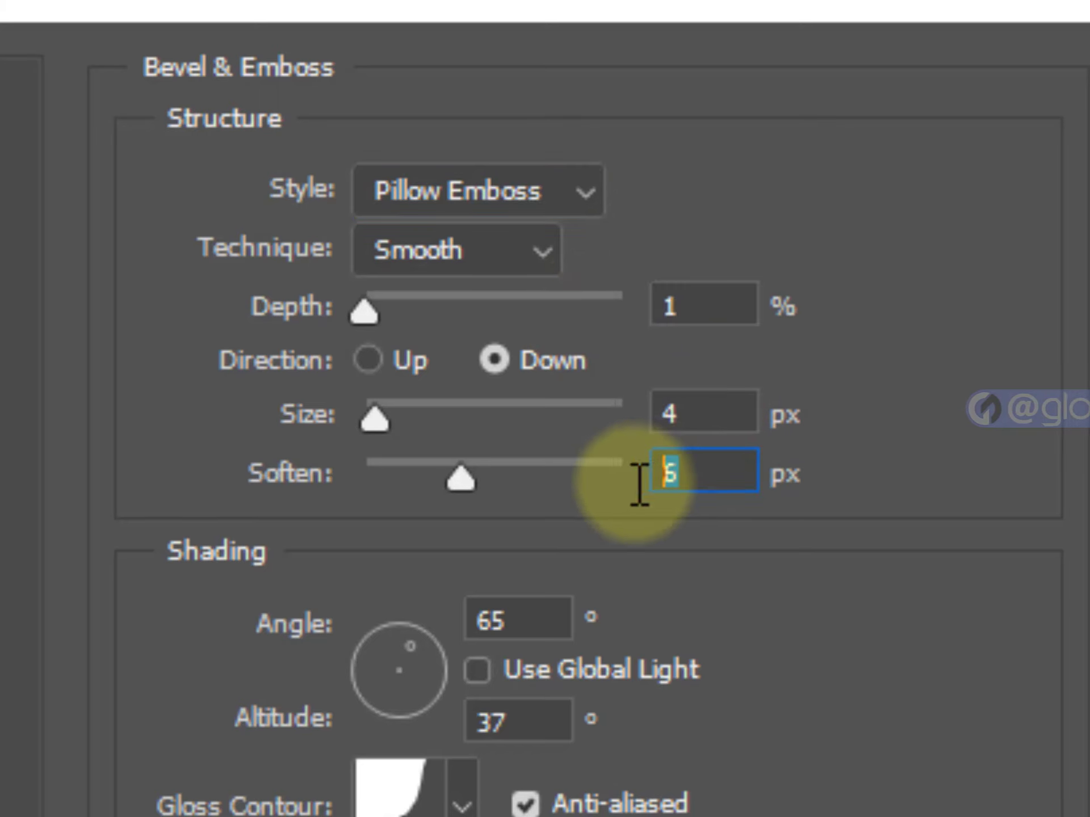
pyautogui.click(508, 363)
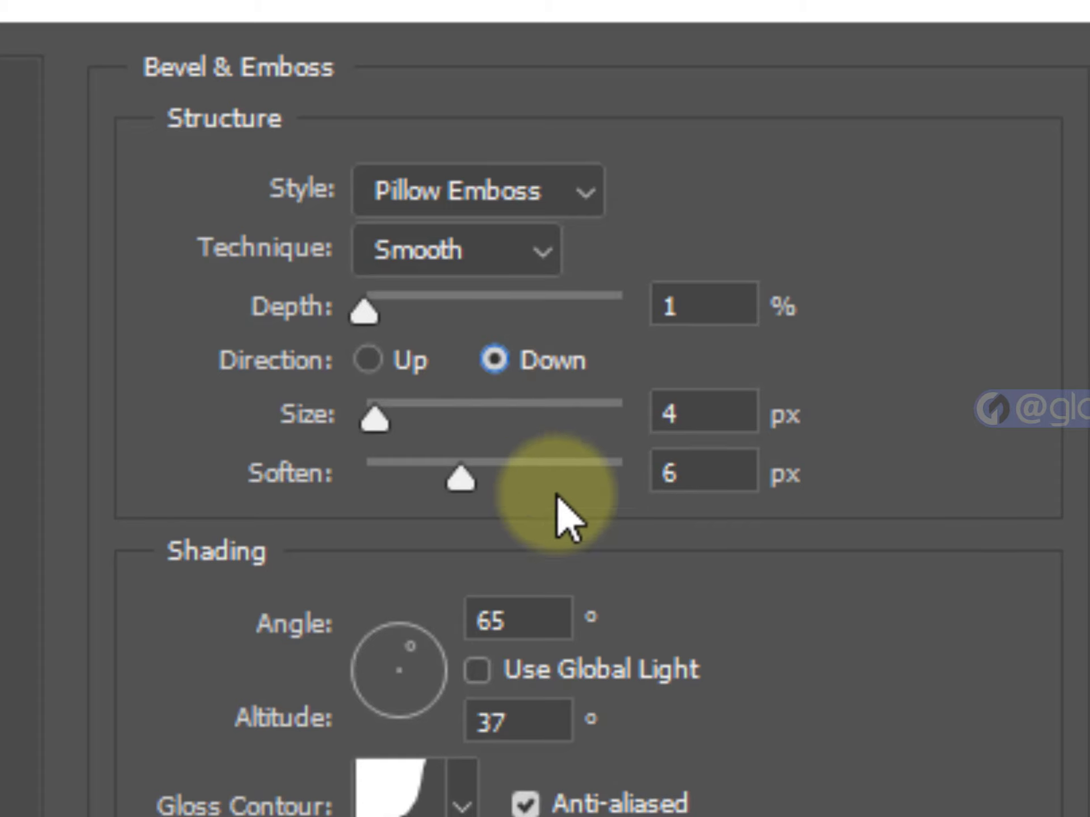
# Apply the bevel shading with Angle 65°, Altitude 37°, Multiply highlight at 55% opacity and Multiply shadow at 100% opacity.
pyautogui.click(533, 624)
pyautogui.moveTo(533, 625); pyautogui.dragTo(462, 627)
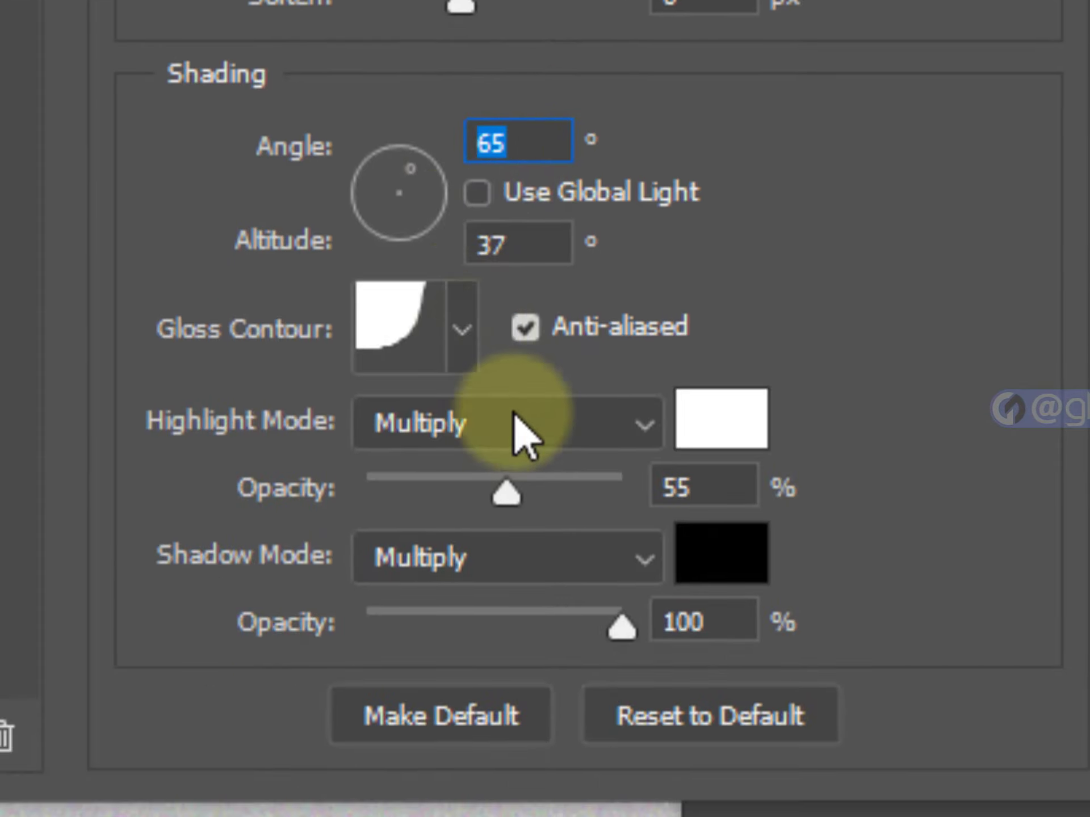
pyautogui.moveTo(742, 483); pyautogui.dragTo(662, 487)
pyautogui.moveTo(718, 625); pyautogui.dragTo(662, 640)
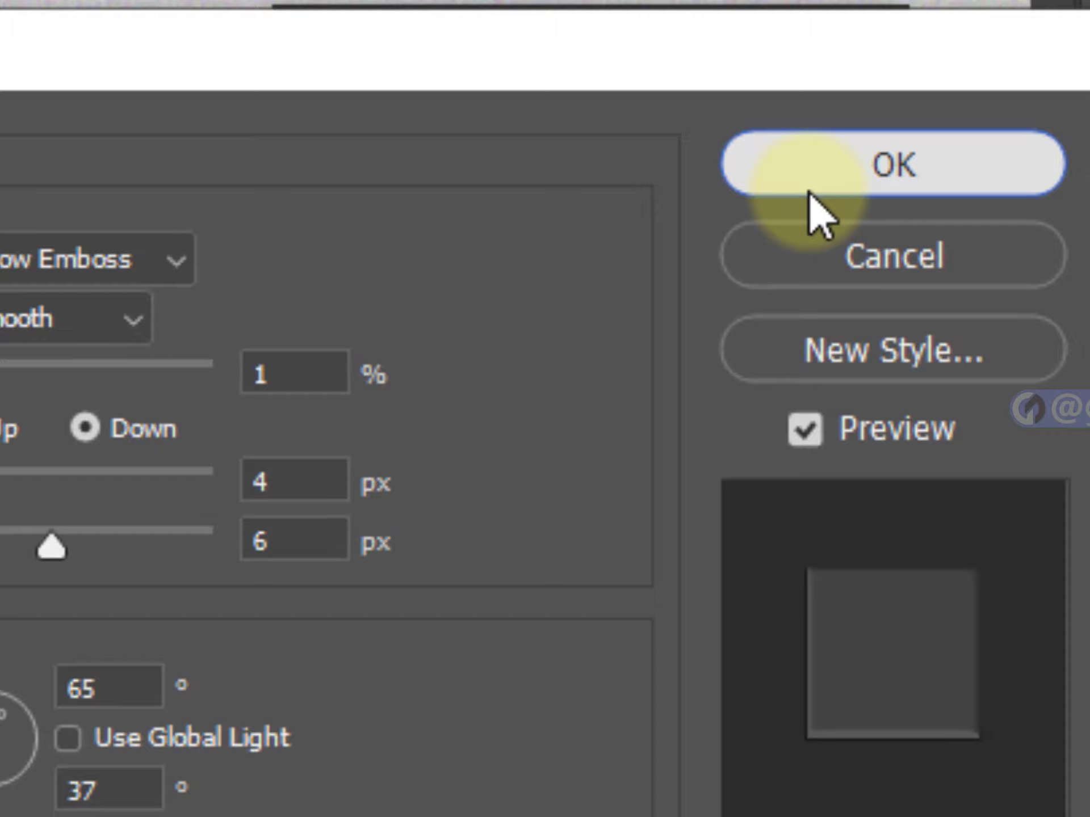
pyautogui.click(810, 190)
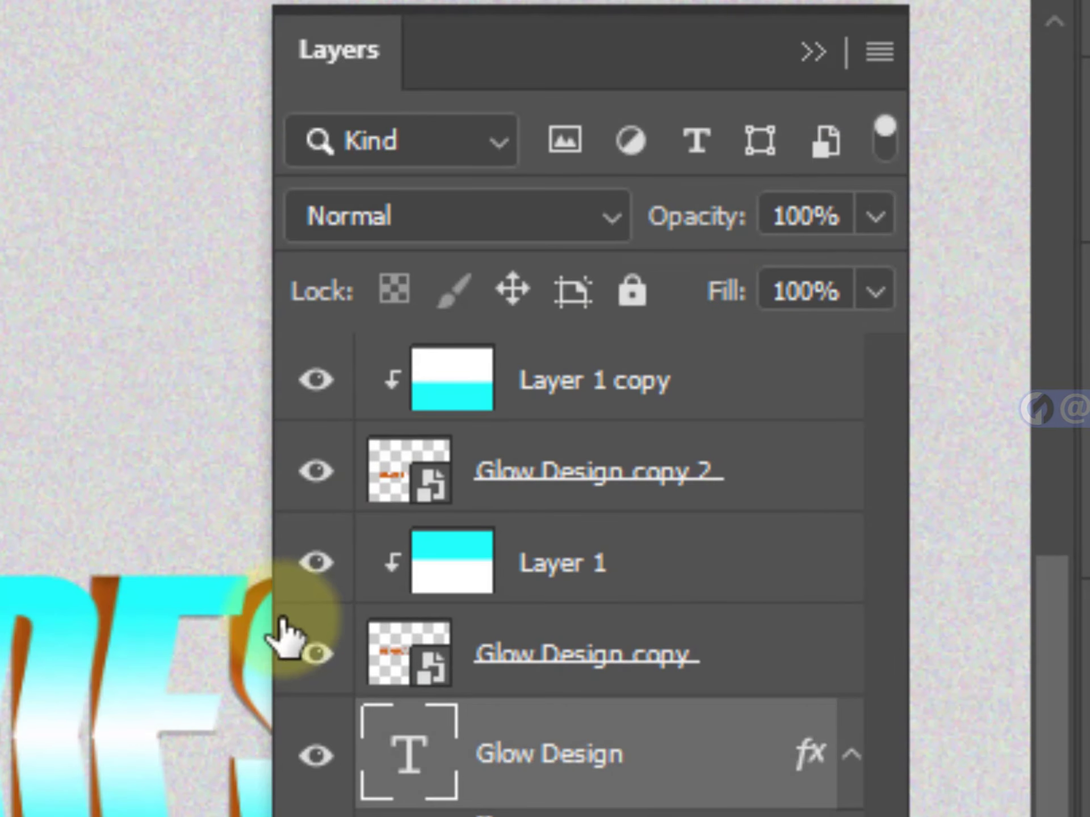
# Add a black Multiply Drop Shadow to Glow Design copy: Opacity 30%, Angle 60°, Distance 3 px, Spread 3%, Size 3 px.
pyautogui.click(599, 676)
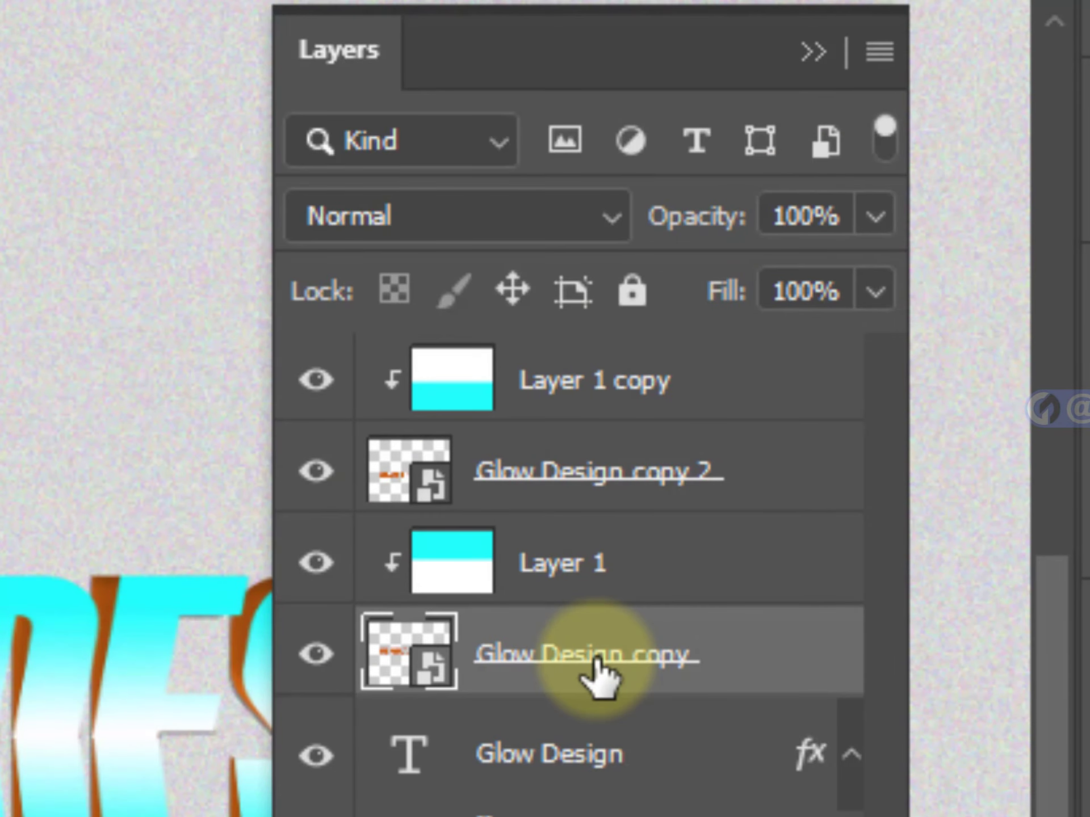
pyautogui.doubleClick(803, 664)
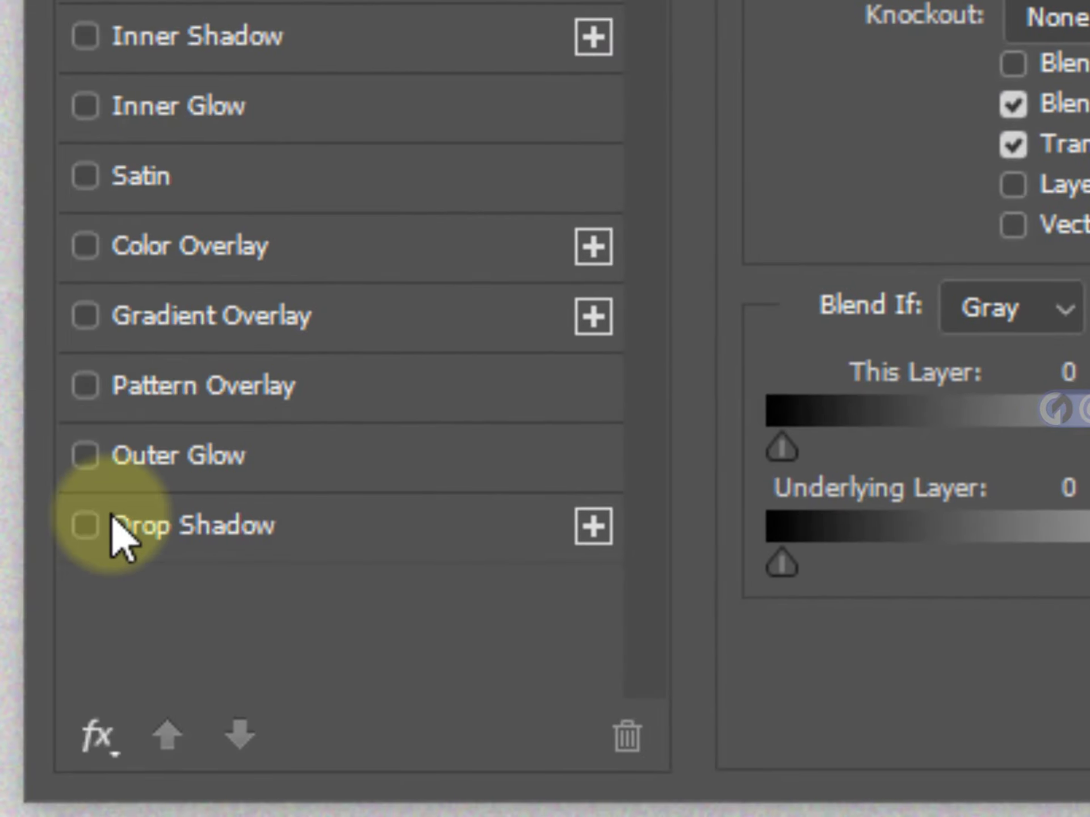
pyautogui.click(165, 528)
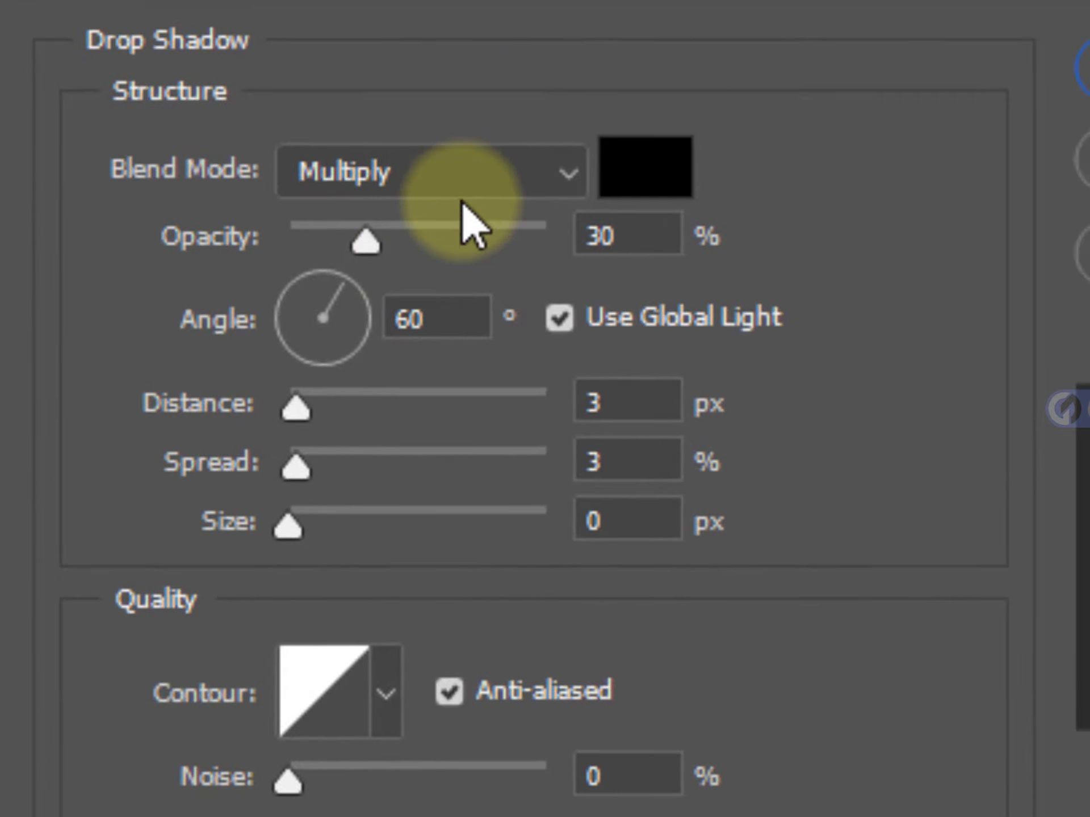
pyautogui.click(489, 183)
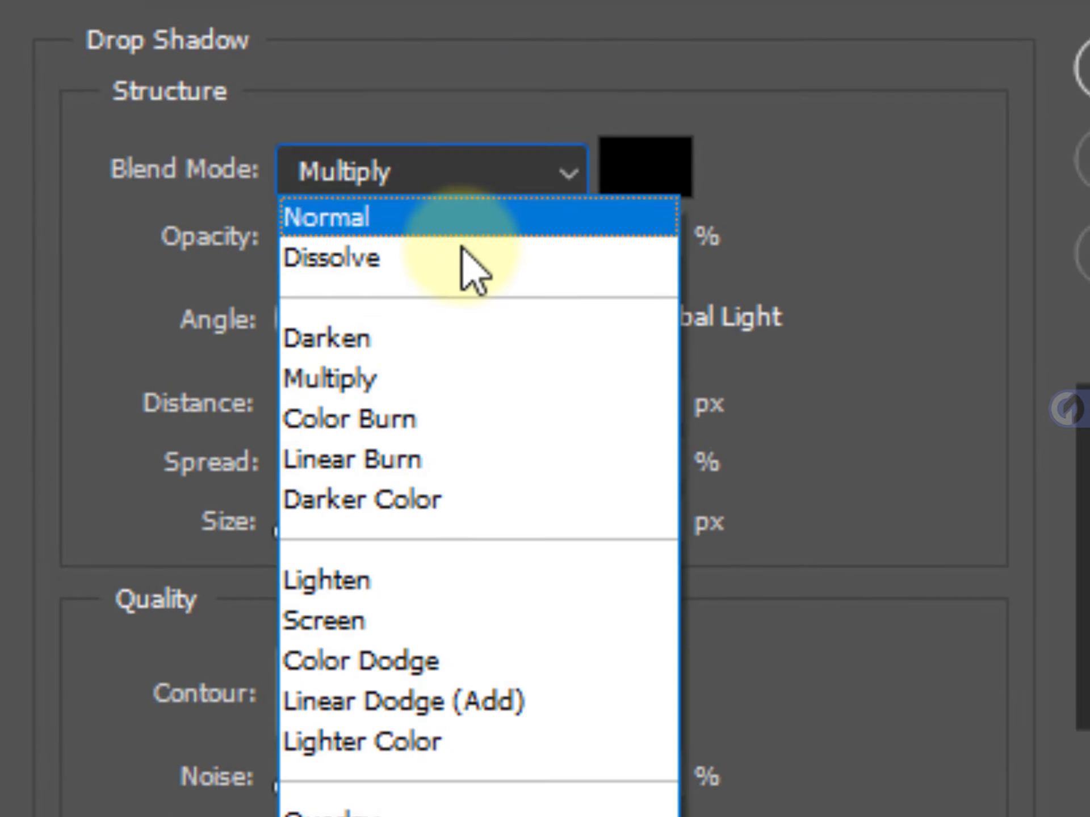
pyautogui.click(421, 390)
pyautogui.click(625, 237)
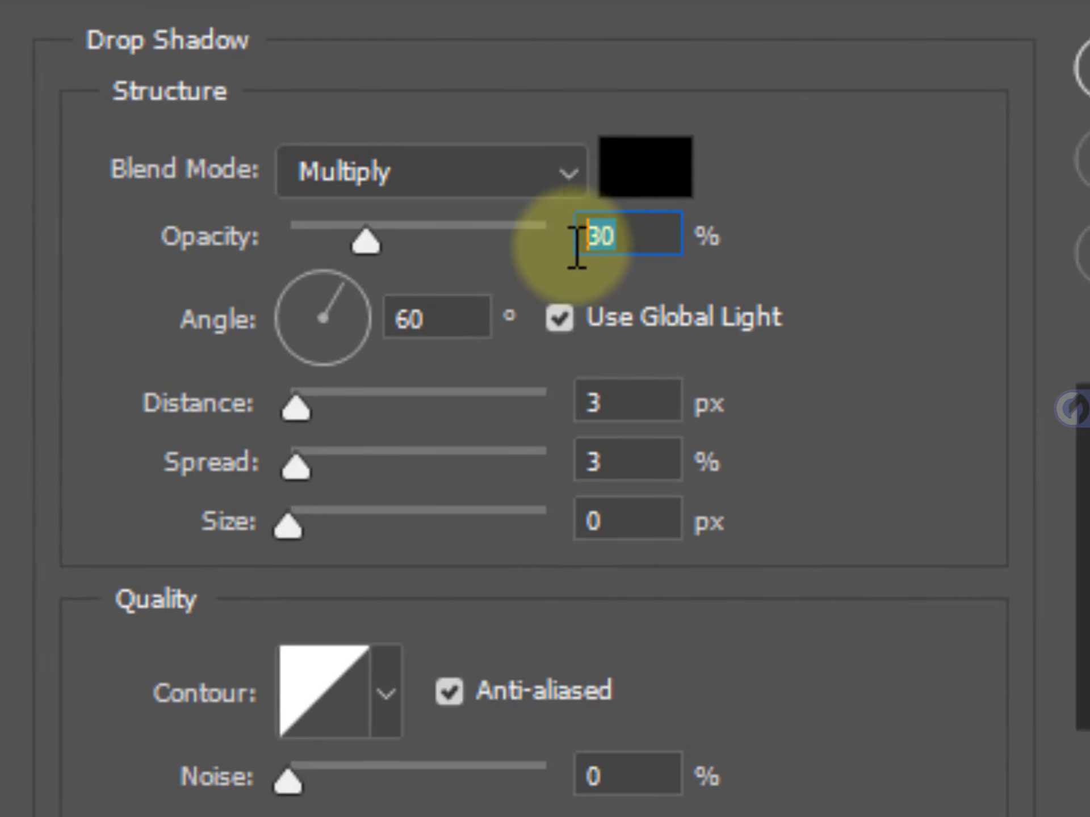
pyautogui.click(591, 407)
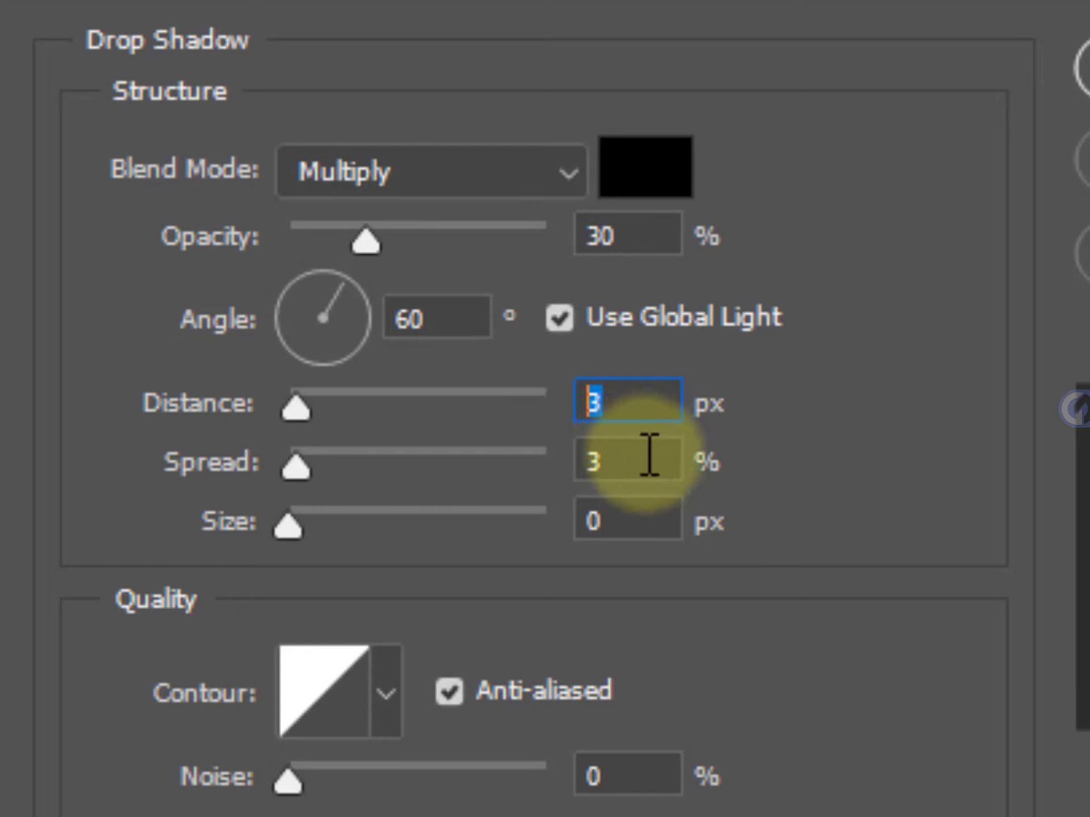
pyautogui.click(587, 460)
pyautogui.click(620, 527)
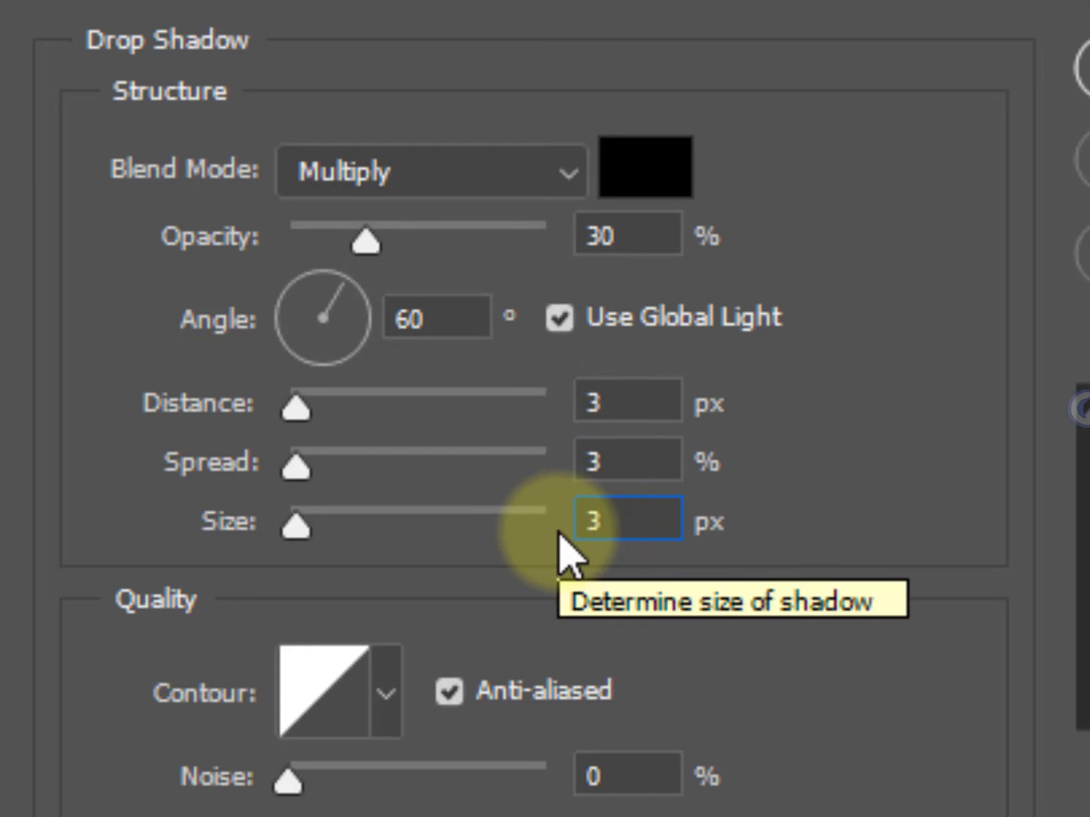
pyautogui.click(876, 79)
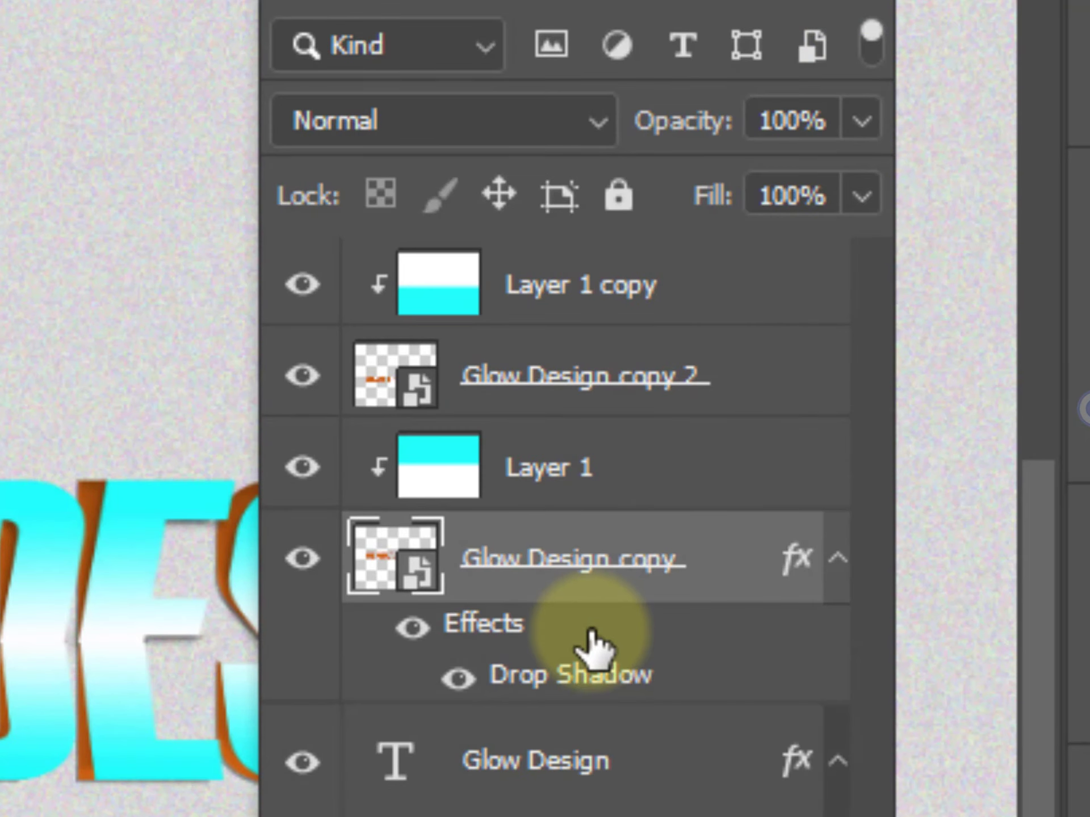
# Copy the Drop Shadow effect from Glow Design copy to the Glow Design copy 2 layer.
pyautogui.moveTo(590, 632); pyautogui.dragTo(603, 400)
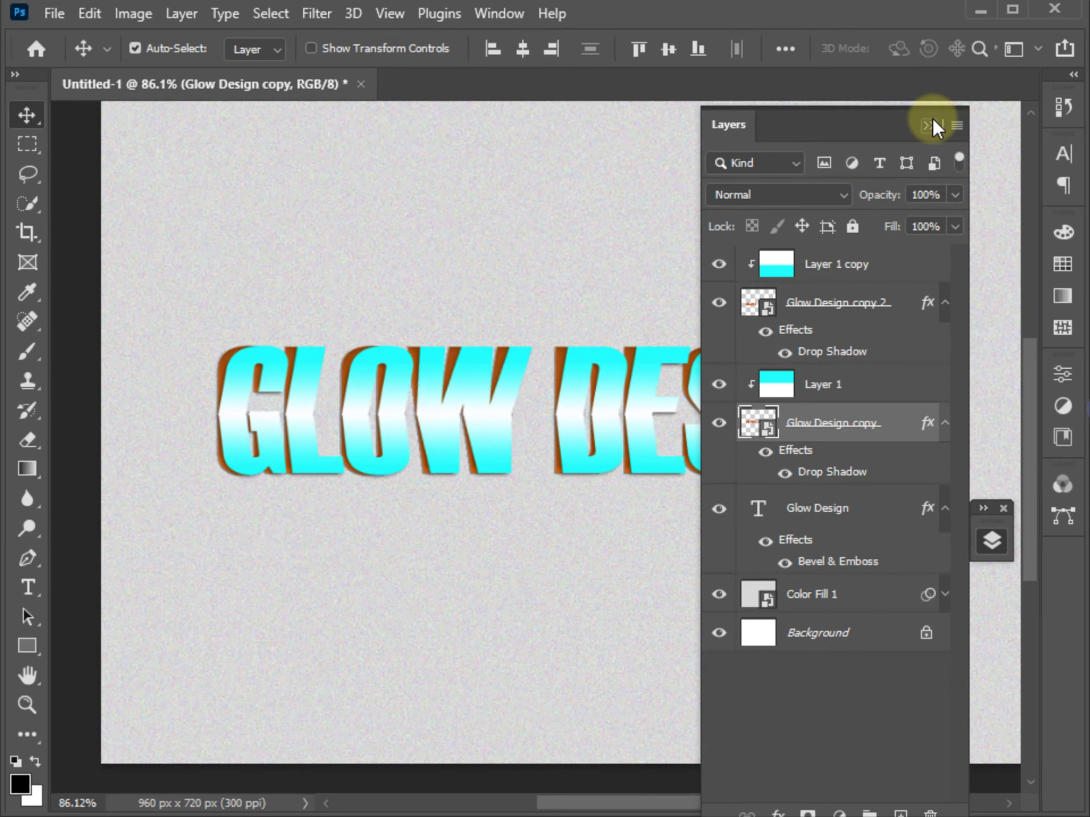
pyautogui.click(841, 10)
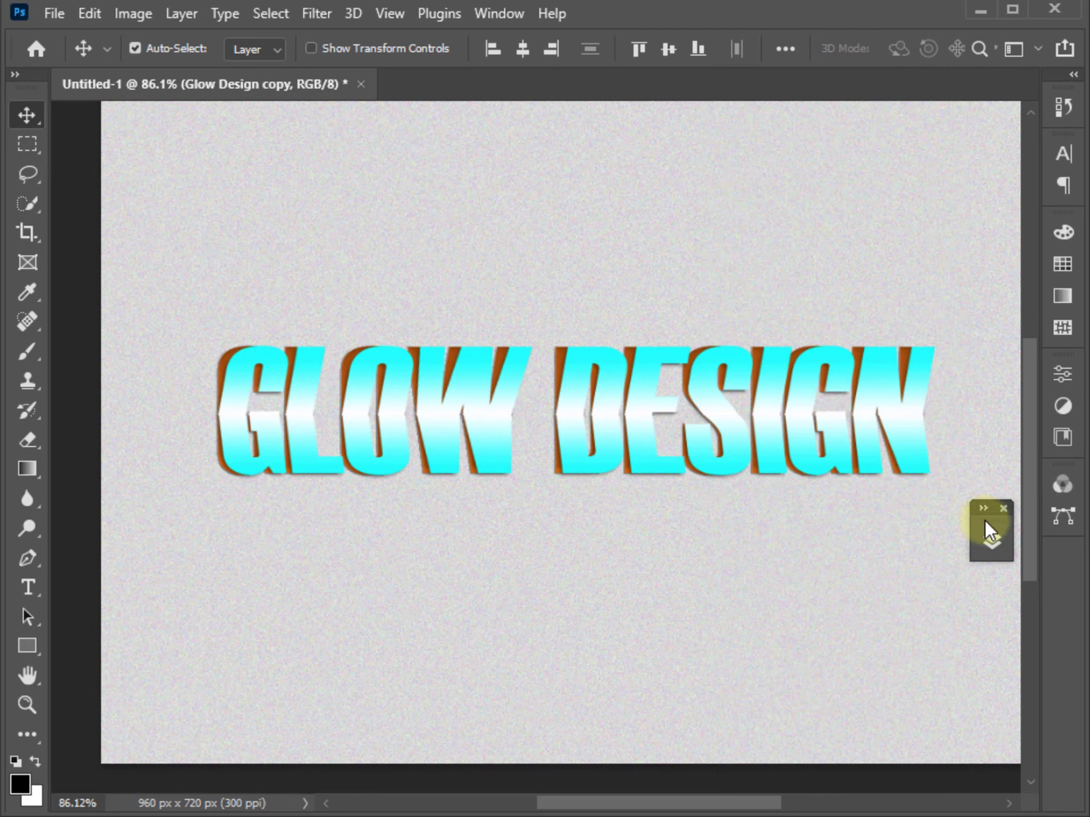
# Select all layers from Layer 1 copy down to the Glow Design text and rotate them together to about -33.59° with Free Transform.
pyautogui.click(992, 539)
pyautogui.click(843, 265)
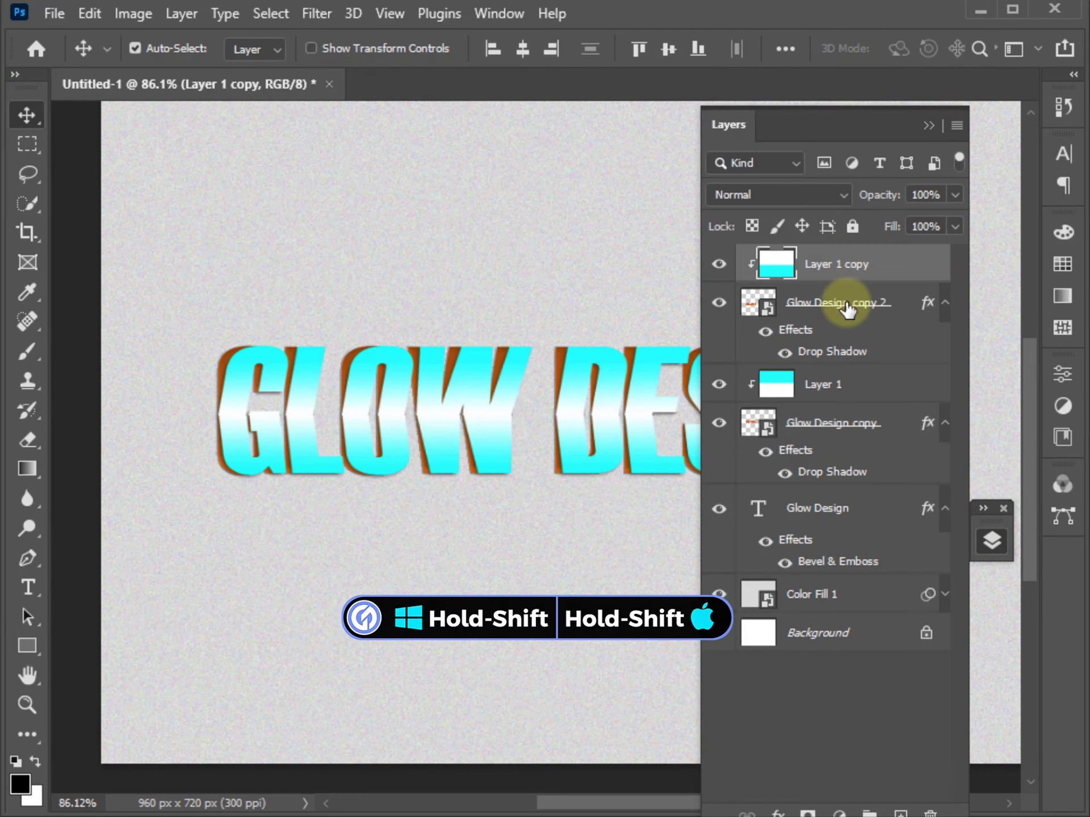
pyautogui.keyDown('shift'); pyautogui.click(834, 506); pyautogui.keyUp('shift')
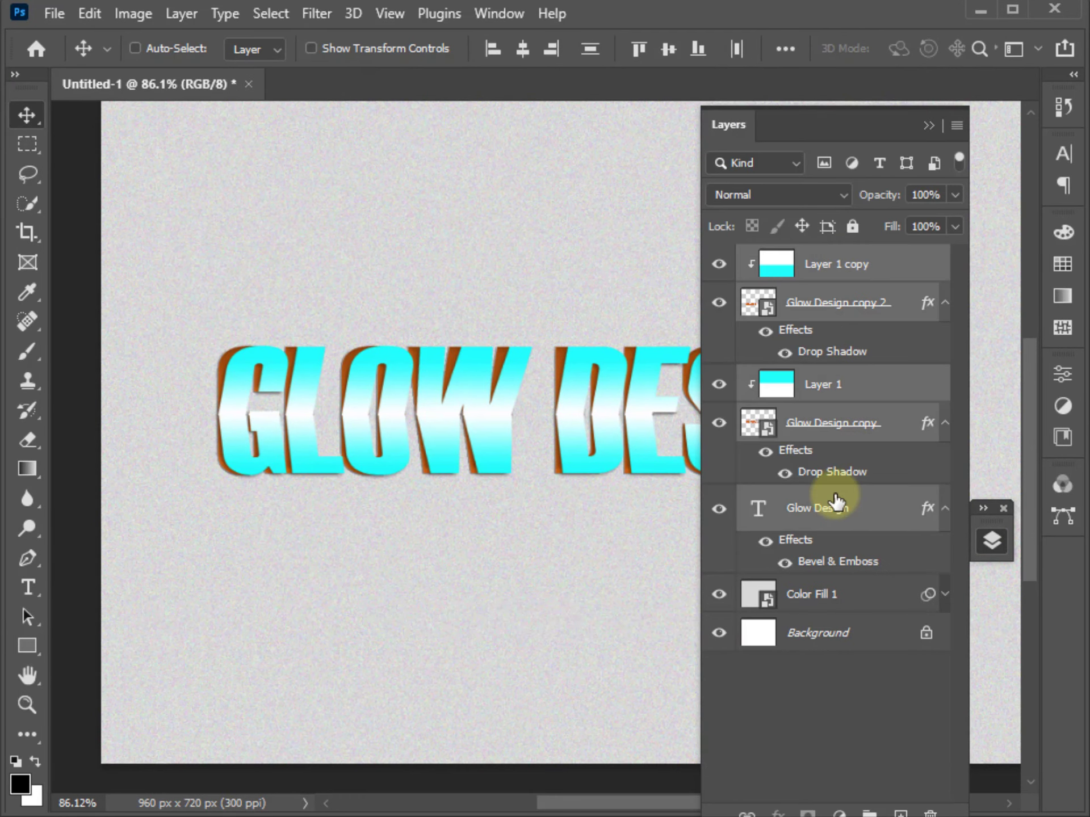
pyautogui.hotkey('ctrl', 't')
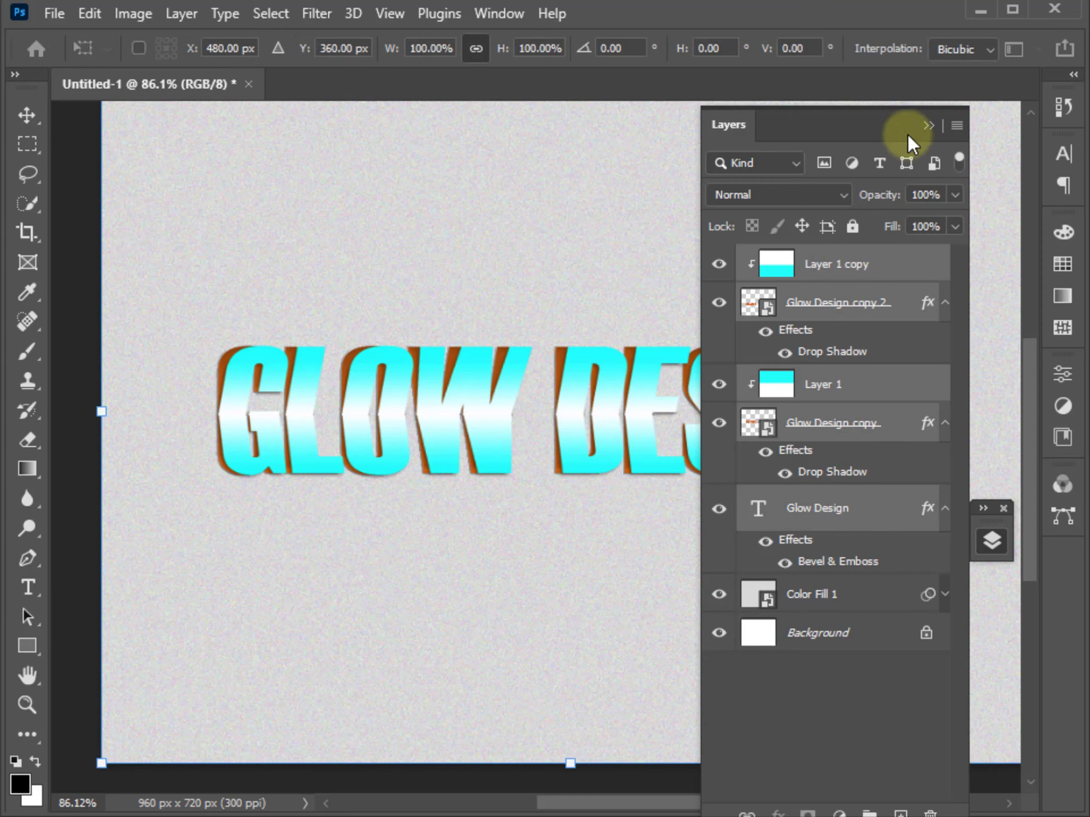
pyautogui.click(925, 127)
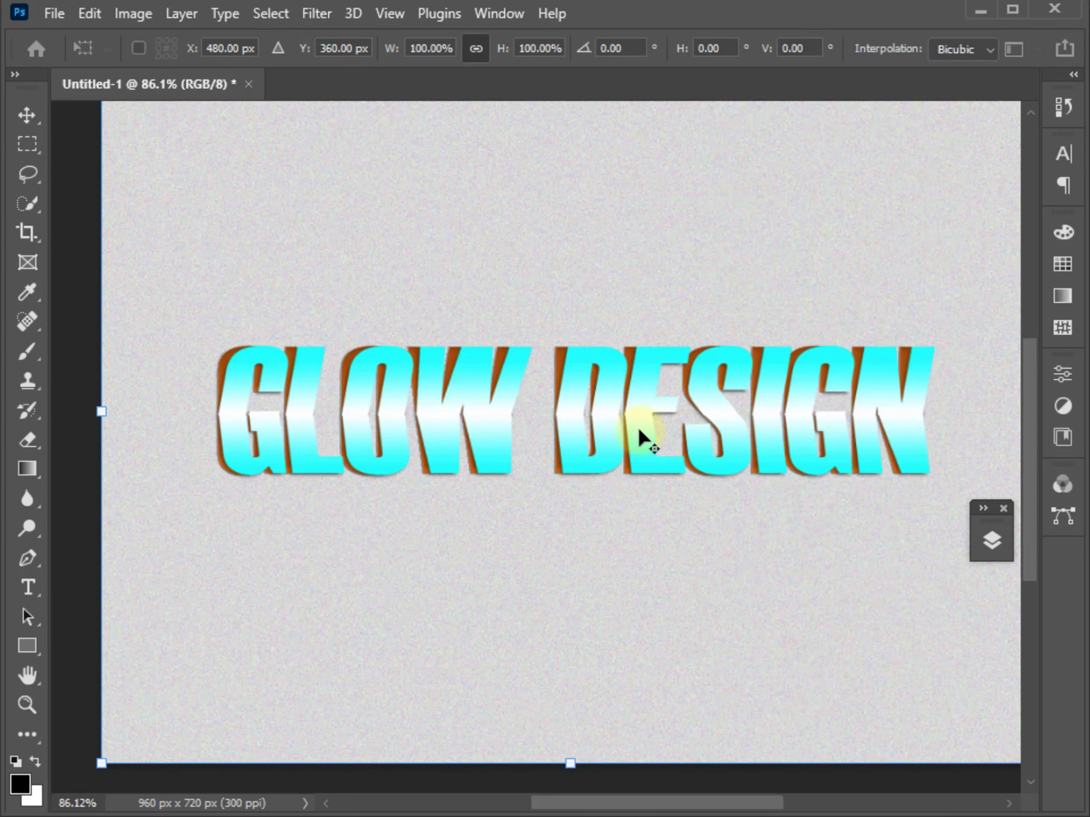
pyautogui.scroll(-2, 684, 391)
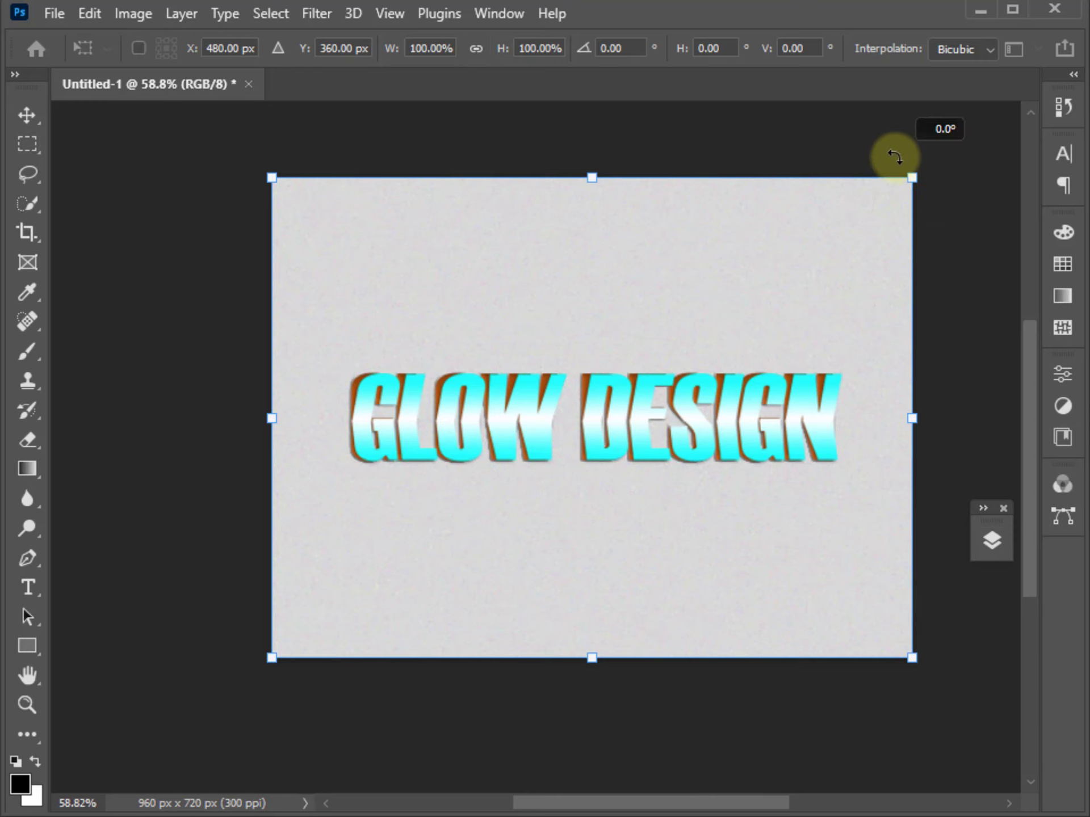
pyautogui.moveTo(894, 157); pyautogui.dragTo(694, 121)
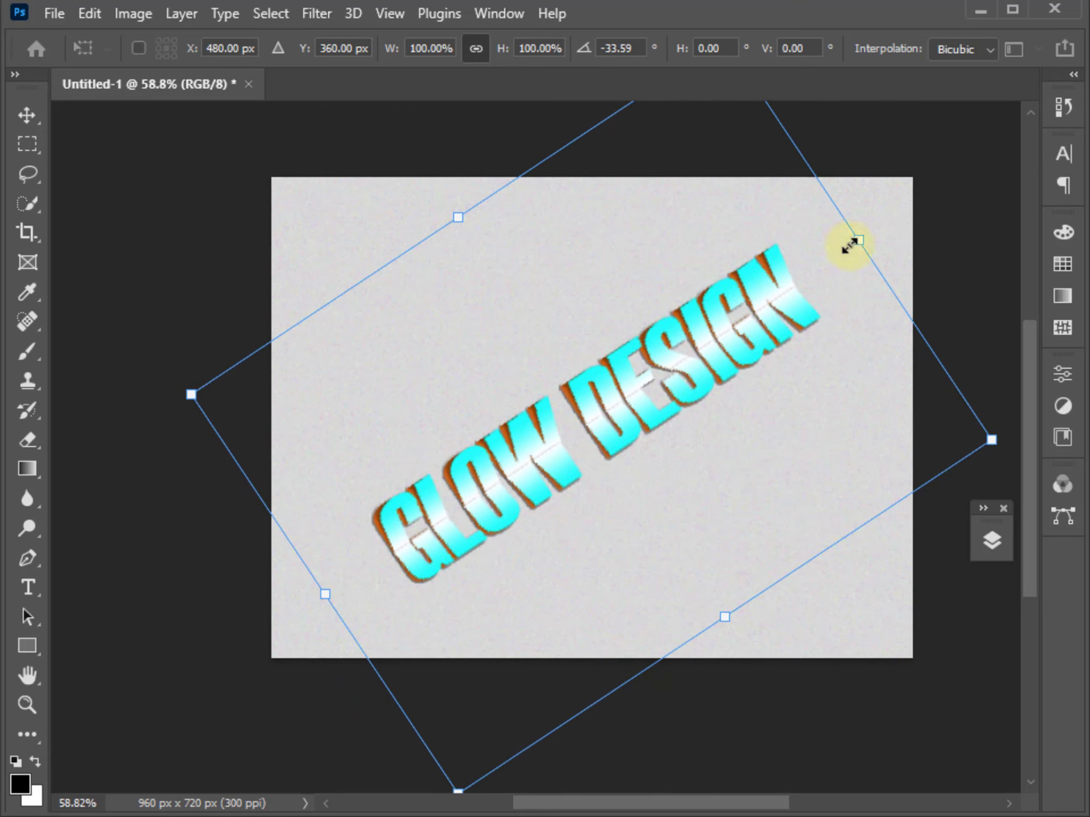
# Scale the rotated lettering down proportionally to about 94.5% and apply the transform.
pyautogui.moveTo(849, 241); pyautogui.dragTo(837, 250)
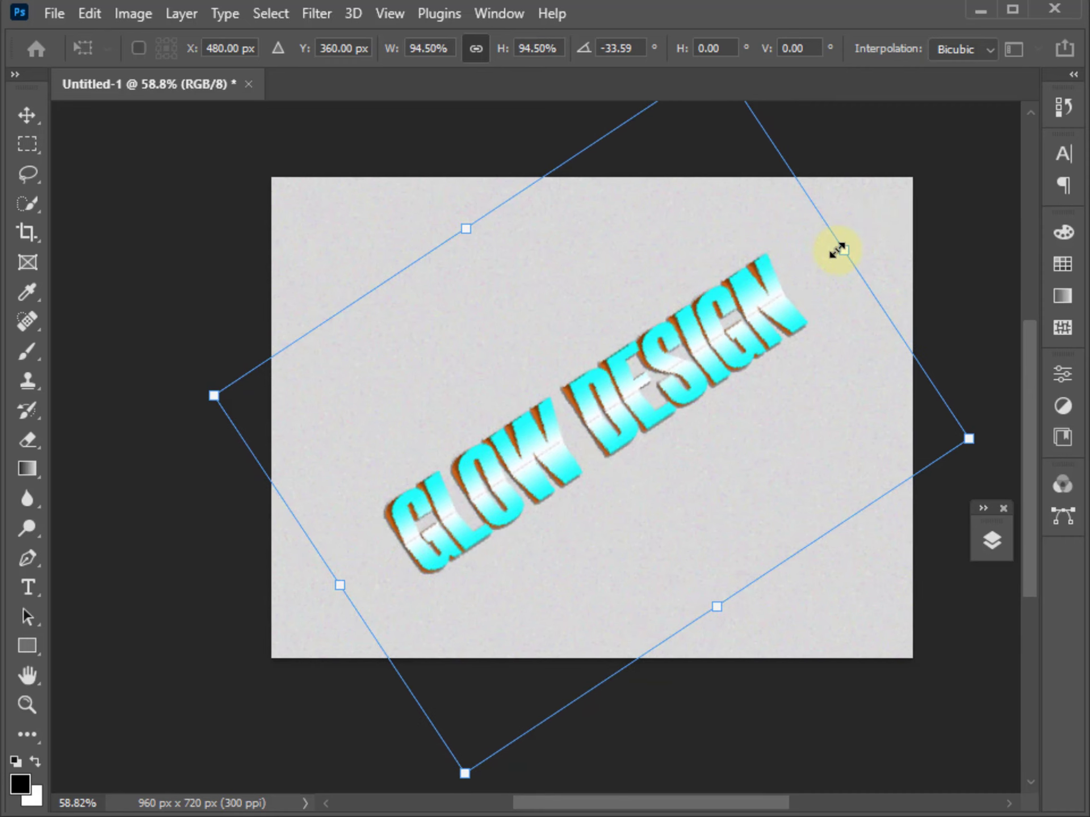
pyautogui.press('Return')
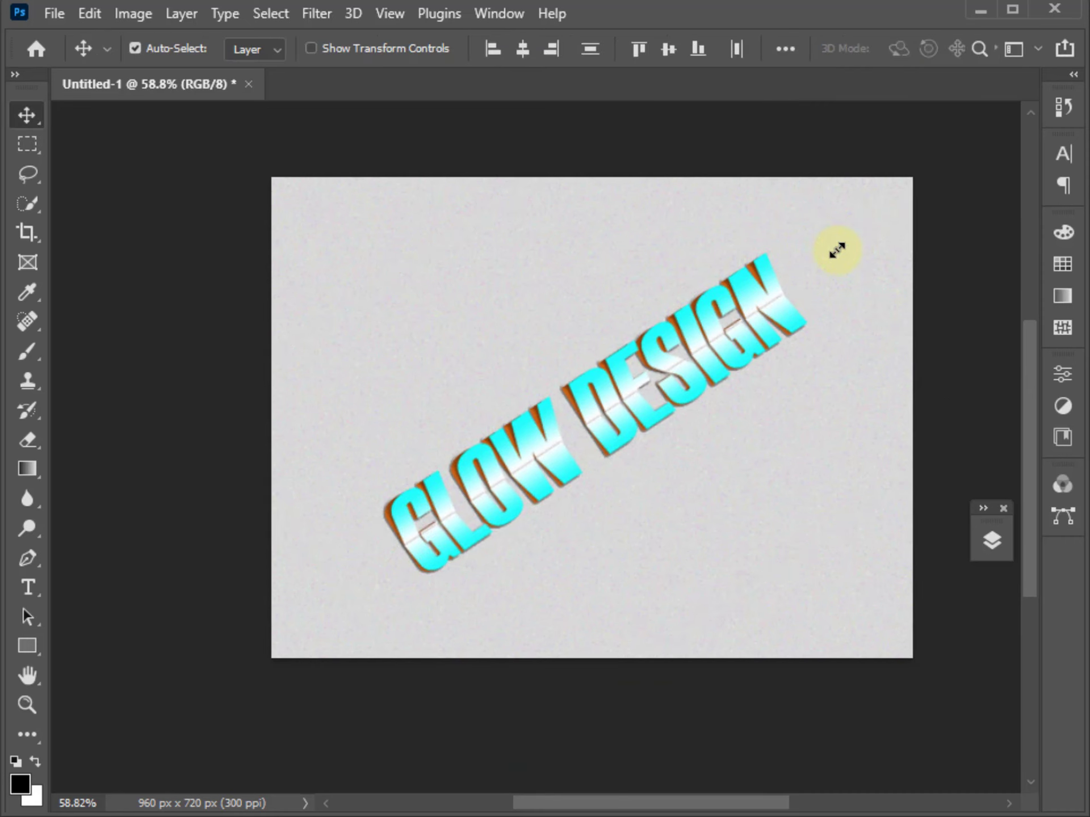
pyautogui.scroll(5, 607, 426)
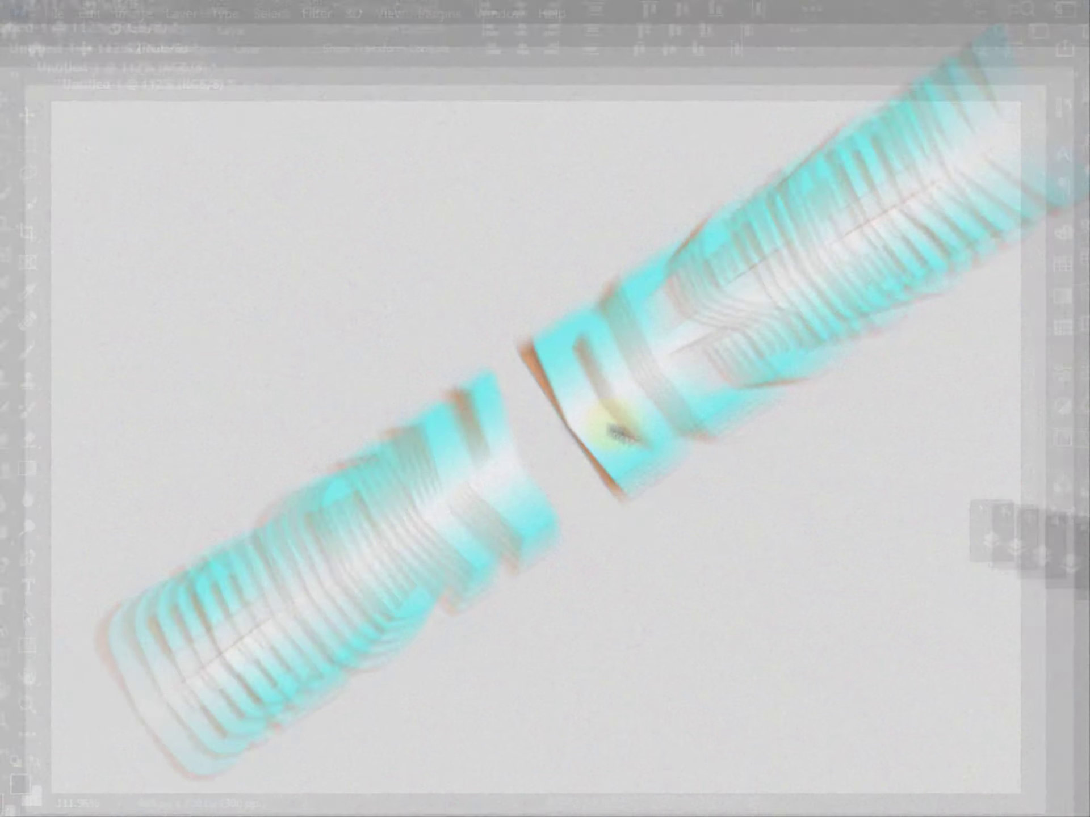